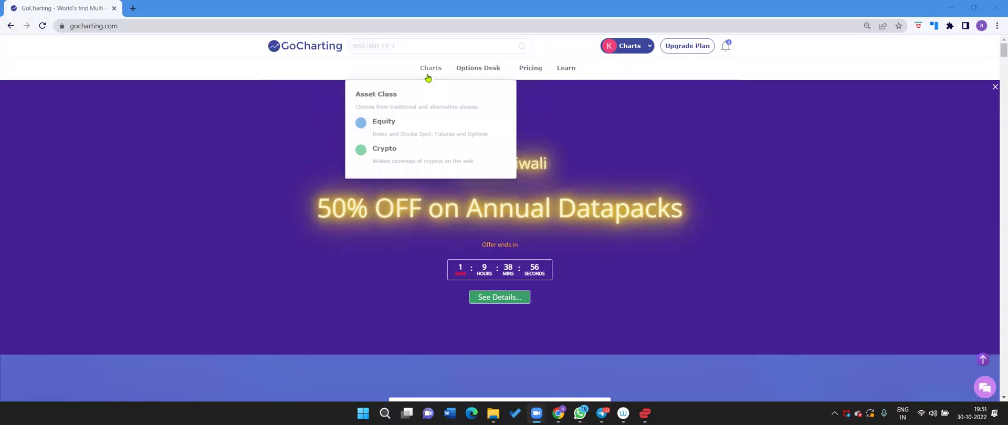
- Open the Equity charts terminal showing the 15-minute NIFTY candlestick chart
{"action": "left_click", "coordinate": [404, 138]}
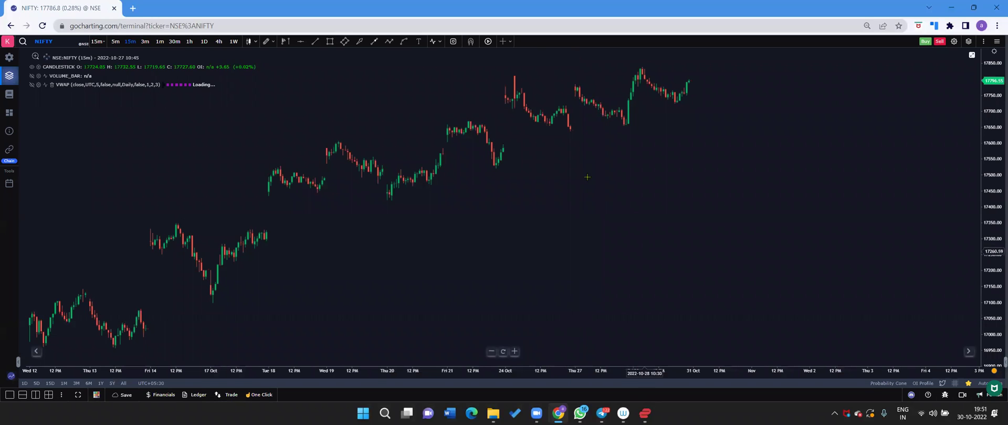
- Load the NIFTY-I continuous future on 5-minute bars
{"action": "left_click", "coordinate": [56, 40]}
{"action": "type", "text": "NI"}
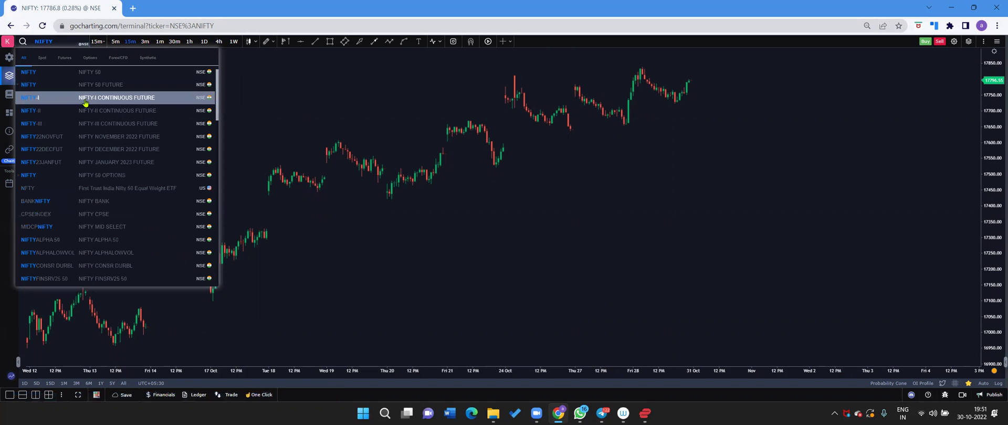
{"action": "left_click", "coordinate": [85, 99]}
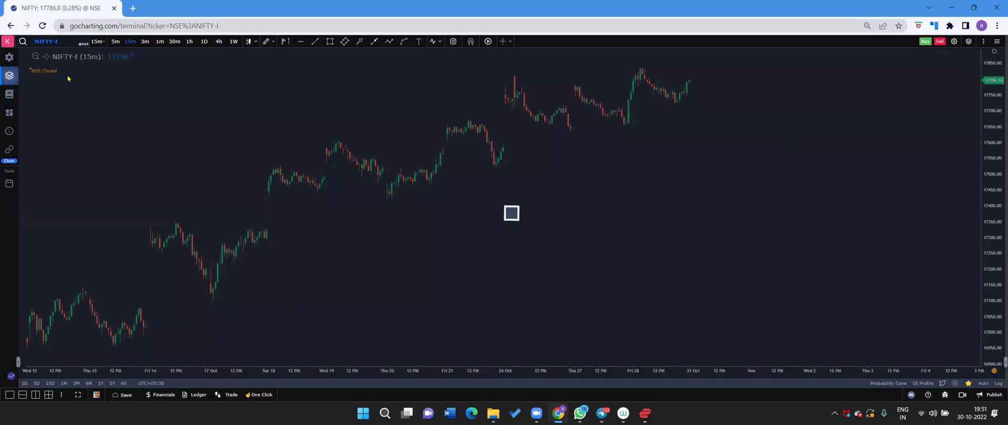
{"action": "left_click", "coordinate": [115, 42]}
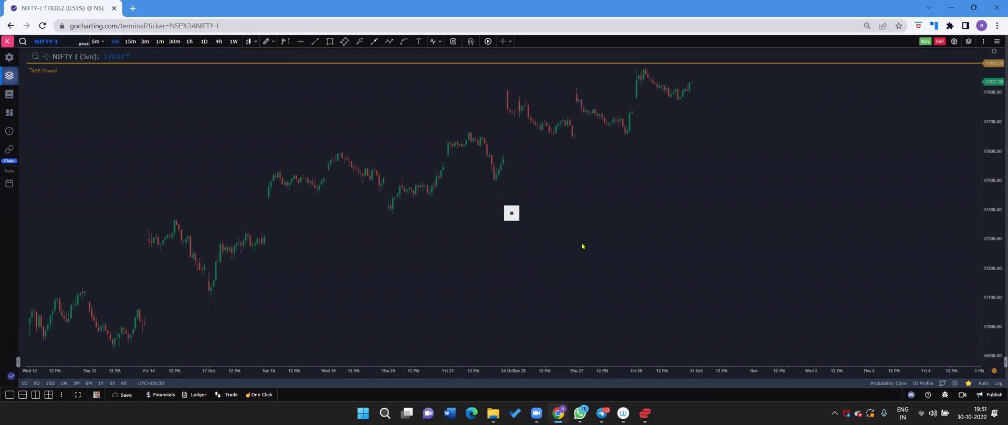
- Switch the chart type to Cluster and zoom in on the footprint bars
{"action": "scroll", "coordinate": [665, 246], "scroll_direction": "up", "scroll_amount": 2}
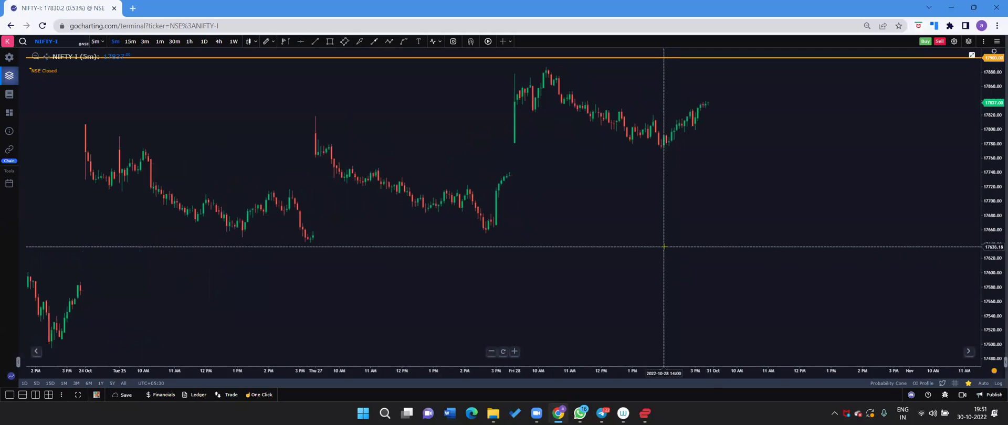
{"action": "scroll", "coordinate": [664, 246], "scroll_direction": "up", "scroll_amount": 2}
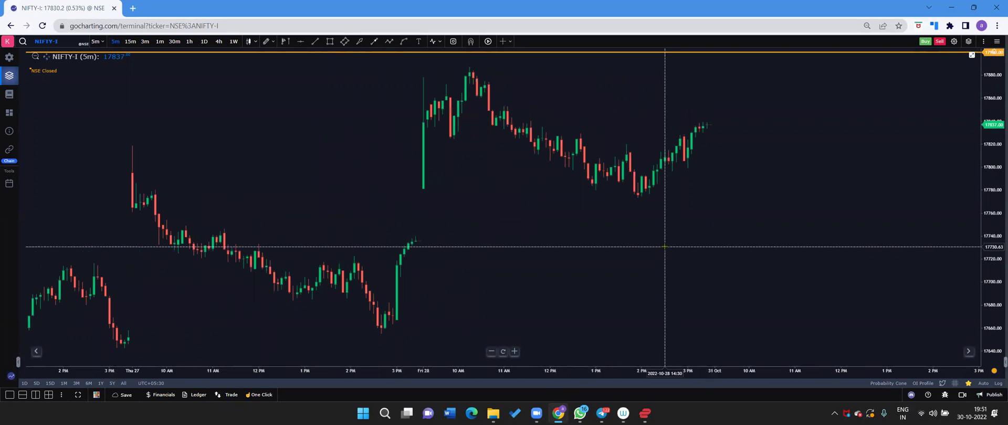
{"action": "left_click", "coordinate": [249, 41]}
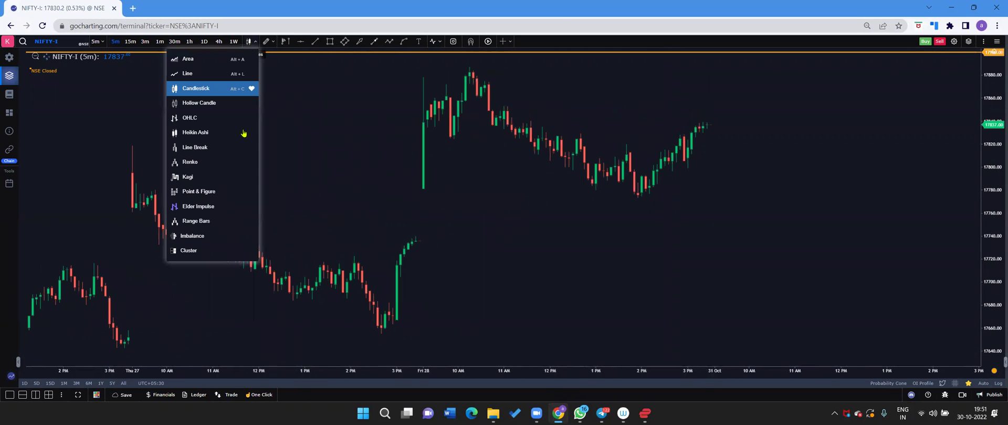
{"action": "left_click", "coordinate": [200, 249]}
{"action": "scroll", "coordinate": [621, 202], "scroll_direction": "up", "scroll_amount": 3}
{"action": "scroll", "coordinate": [621, 200], "scroll_direction": "up", "scroll_amount": 3}
{"action": "scroll", "coordinate": [669, 205], "scroll_direction": "up", "scroll_amount": 3}
{"action": "scroll", "coordinate": [718, 210], "scroll_direction": "up", "scroll_amount": 3}
{"action": "scroll", "coordinate": [766, 217], "scroll_direction": "up", "scroll_amount": 3}
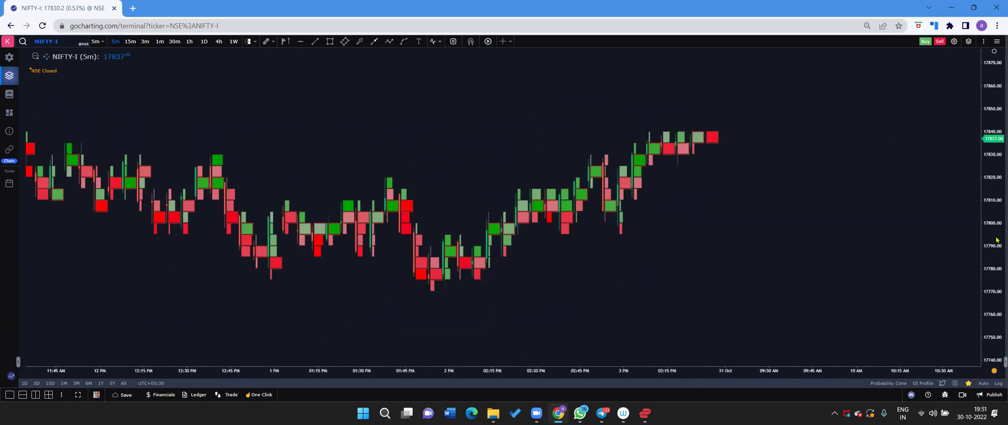
{"action": "scroll", "coordinate": [837, 212], "scroll_direction": "up", "scroll_amount": 3}
{"action": "scroll", "coordinate": [837, 213], "scroll_direction": "up", "scroll_amount": 3}
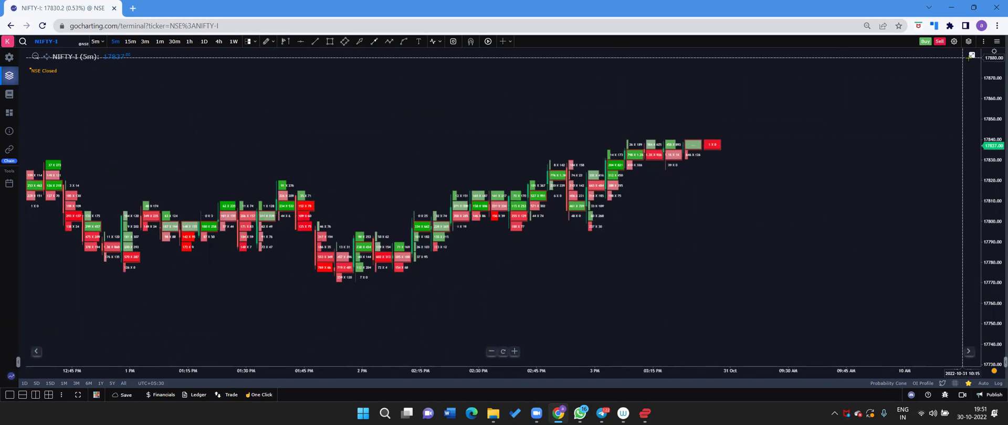
- Turn off Orderflow Auto Mode with a cluster block size of 100, then pan back
{"action": "left_click", "coordinate": [953, 41]}
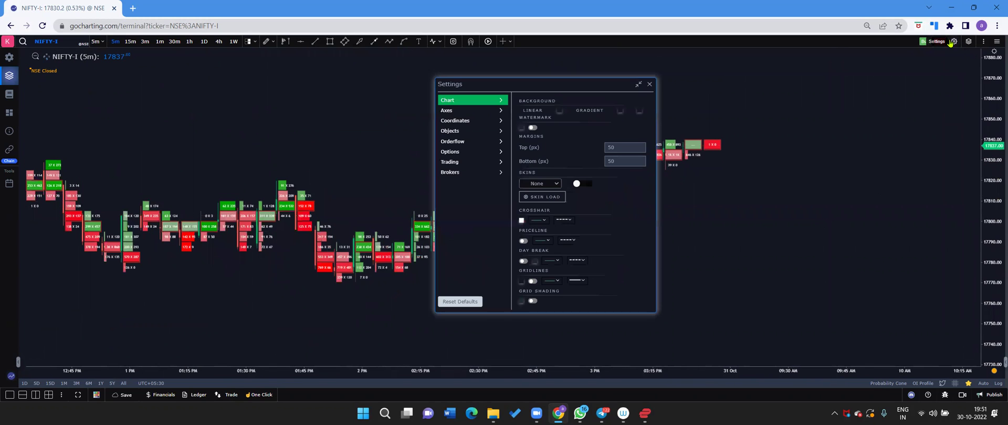
{"action": "left_click", "coordinate": [456, 141]}
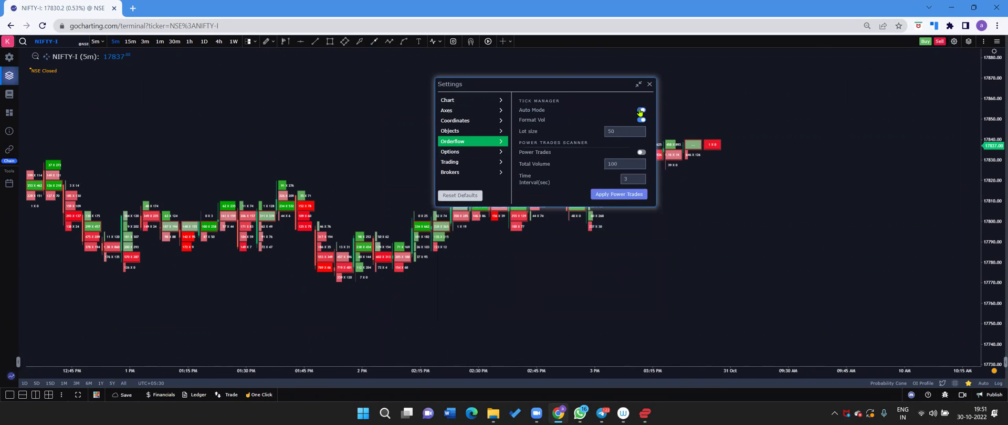
{"action": "left_click", "coordinate": [641, 111]}
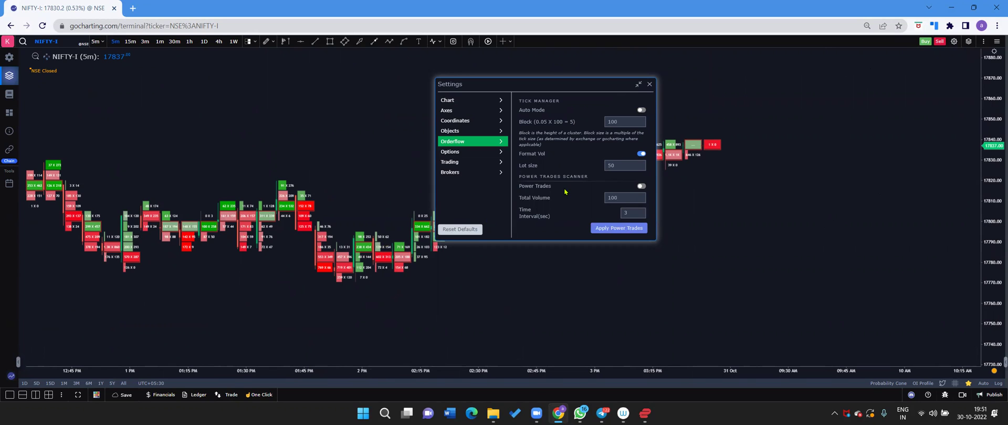
{"action": "left_click", "coordinate": [621, 120]}
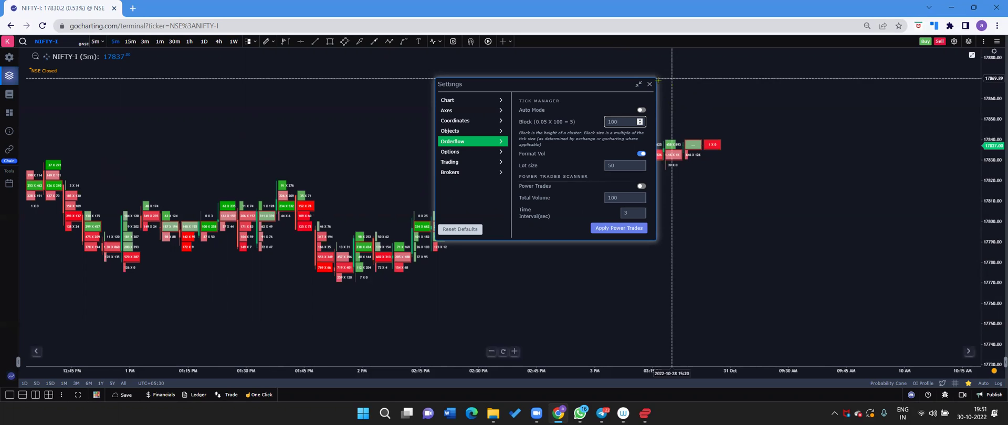
{"action": "left_click", "coordinate": [650, 84]}
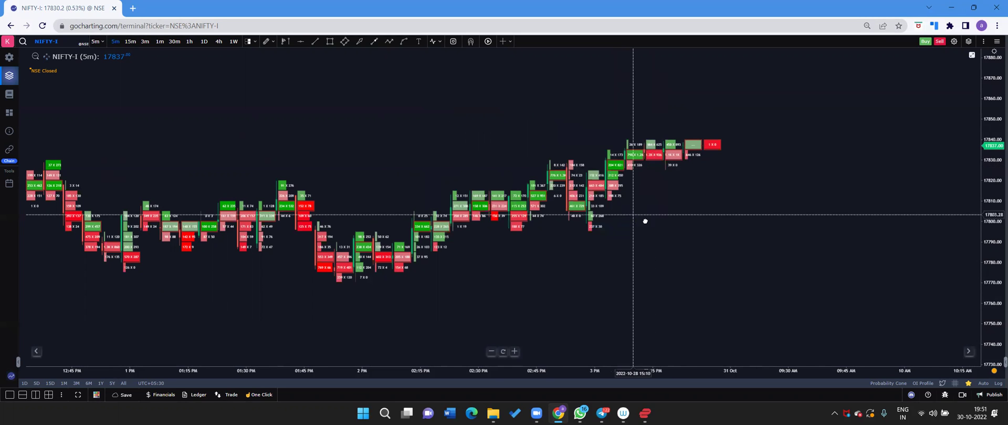
{"action": "mouse_move", "coordinate": [644, 219]}
{"action": "left_mouse_down"}
{"action": "mouse_move", "coordinate": [747, 216]}
{"action": "mouse_move", "coordinate": [677, 277]}
{"action": "left_mouse_up"}
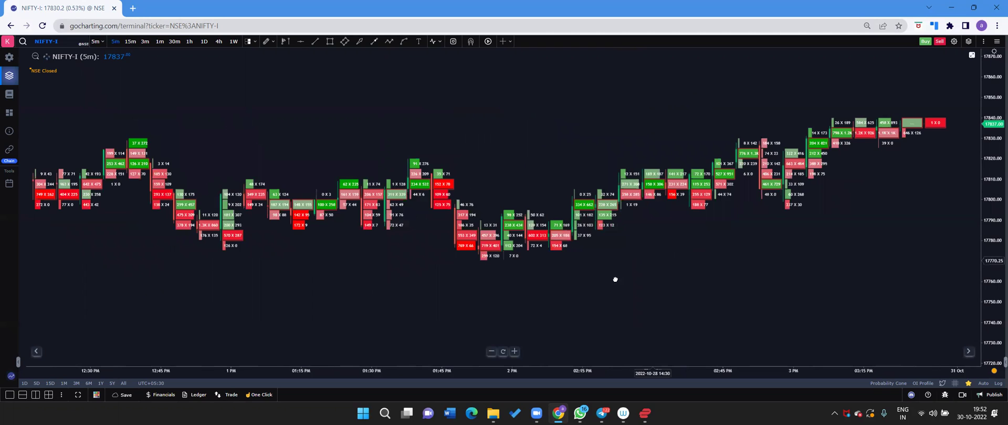
- Open the FOOTPRINT settings and toggle Edge Name on, then off again
{"action": "left_click", "coordinate": [38, 69]}
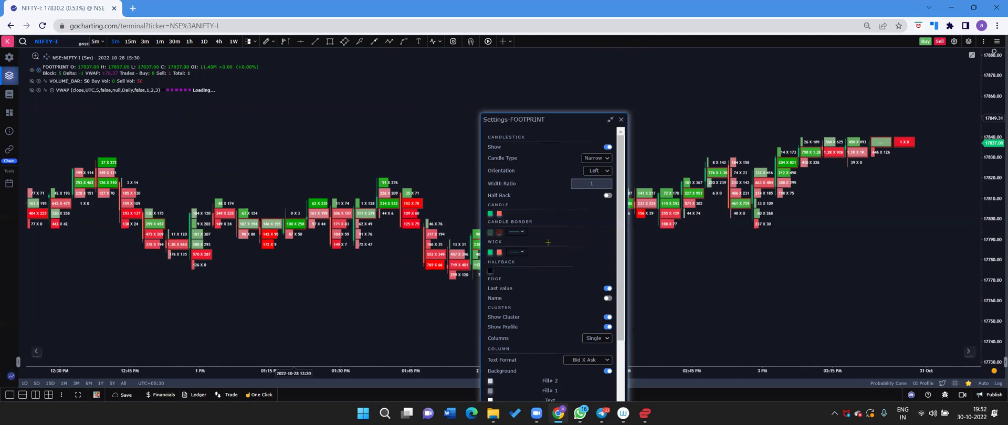
{"action": "scroll", "coordinate": [585, 238], "scroll_direction": "down", "scroll_amount": 3}
{"action": "scroll", "coordinate": [585, 238], "scroll_direction": "up", "scroll_amount": 2}
{"action": "scroll", "coordinate": [585, 238], "scroll_direction": "up", "scroll_amount": 1}
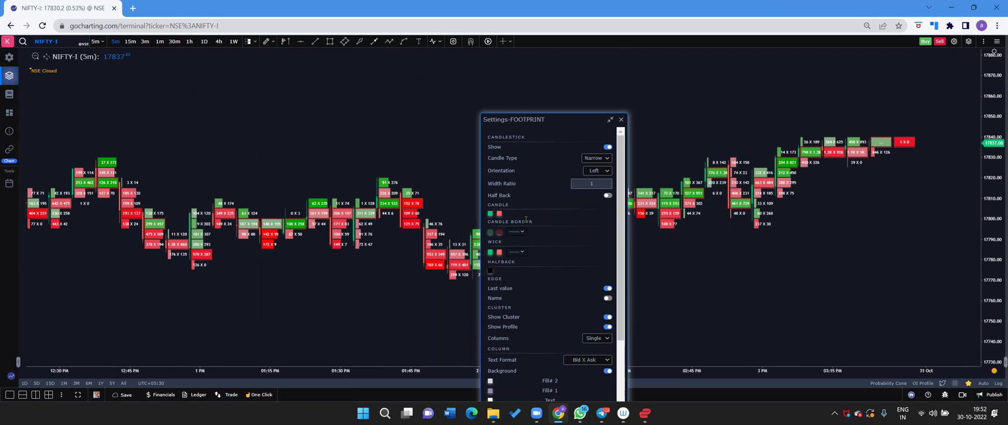
{"action": "left_click", "coordinate": [608, 298]}
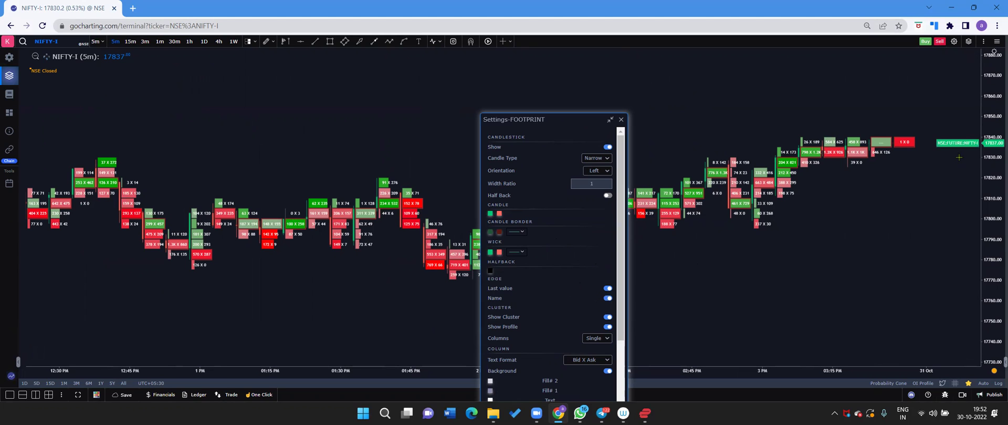
{"action": "left_click", "coordinate": [609, 300]}
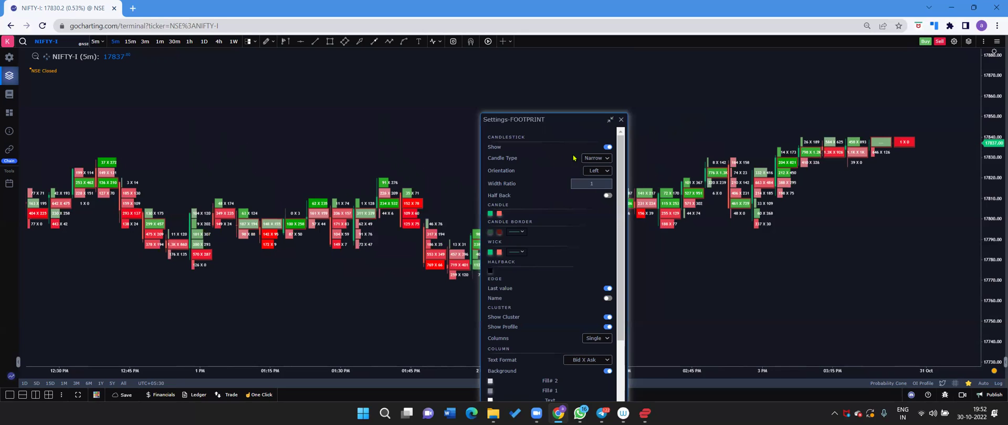
{"action": "mouse_move", "coordinate": [512, 233]}
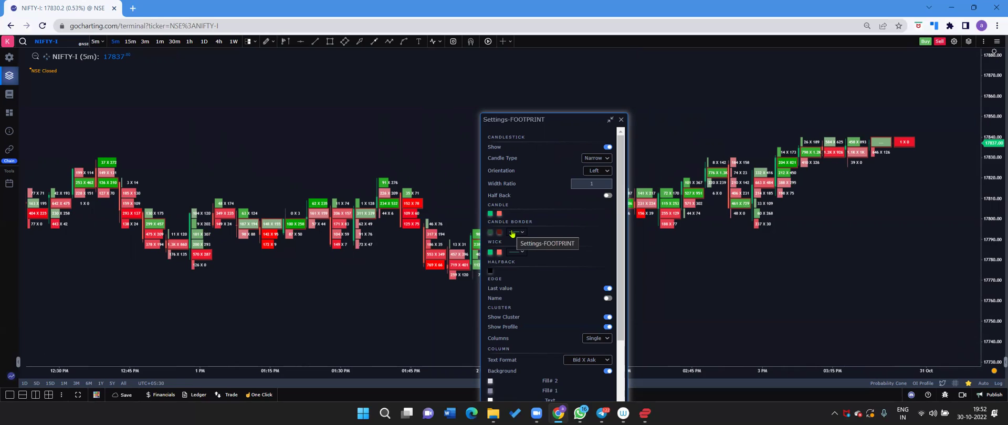
- Try wide candles and other orientations, settling on narrow, left-oriented candles
{"action": "left_click", "coordinate": [598, 160]}
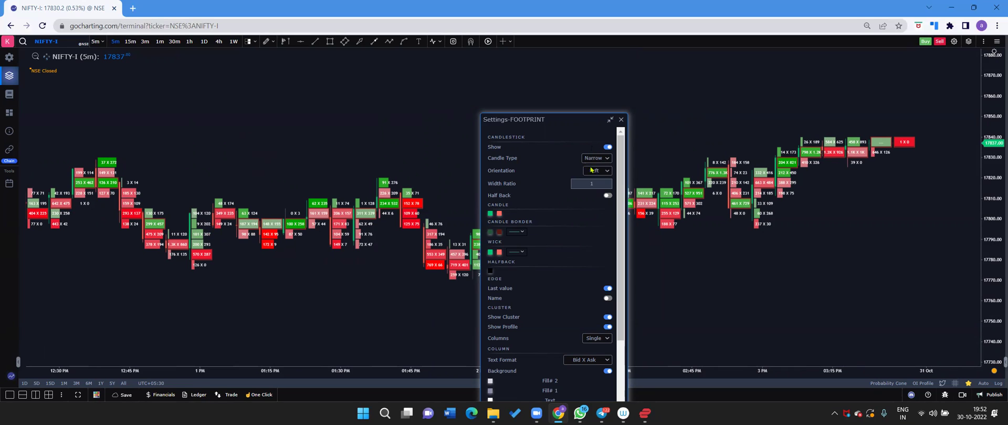
{"action": "left_click", "coordinate": [592, 161]}
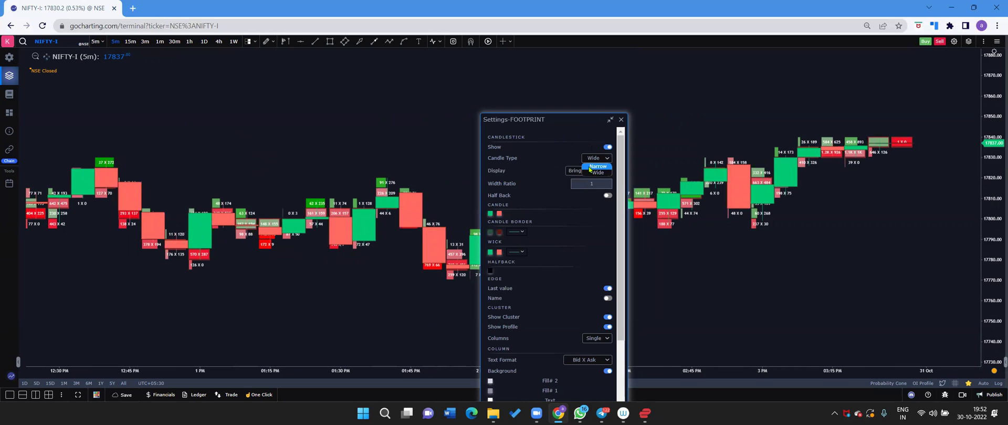
{"action": "left_click", "coordinate": [591, 167]}
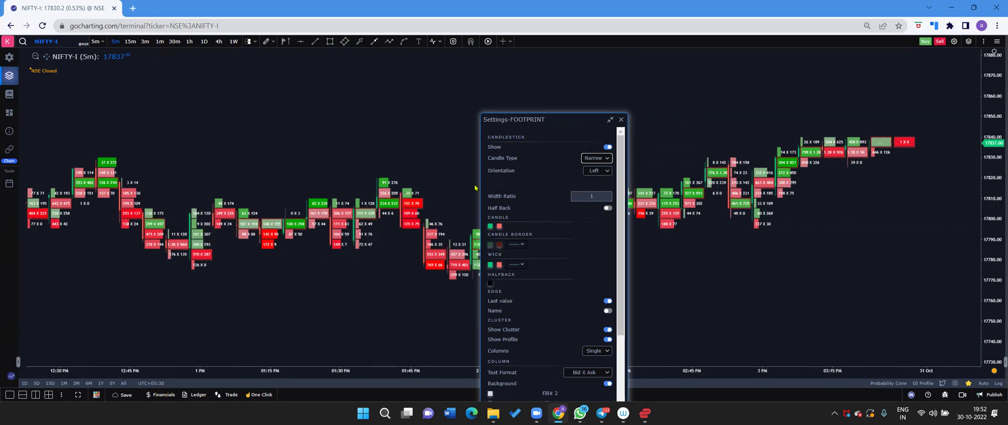
{"action": "left_click", "coordinate": [604, 172]}
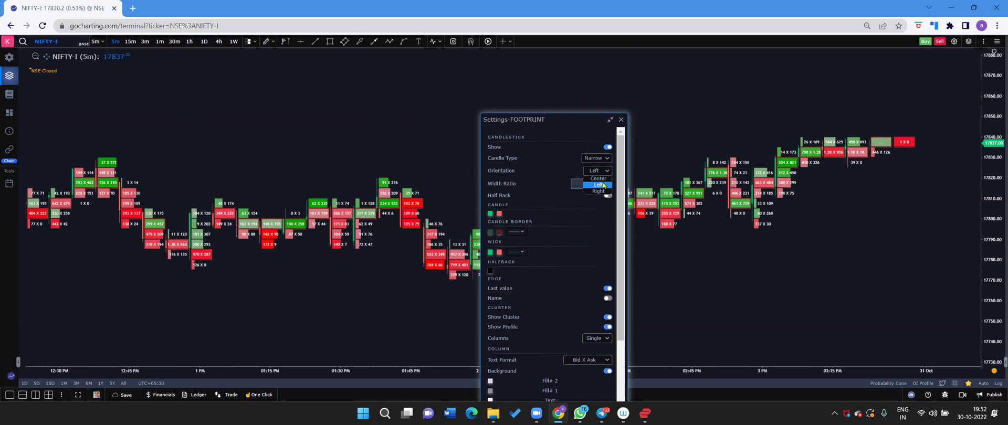
{"action": "left_click", "coordinate": [598, 191]}
{"action": "left_click", "coordinate": [597, 170]}
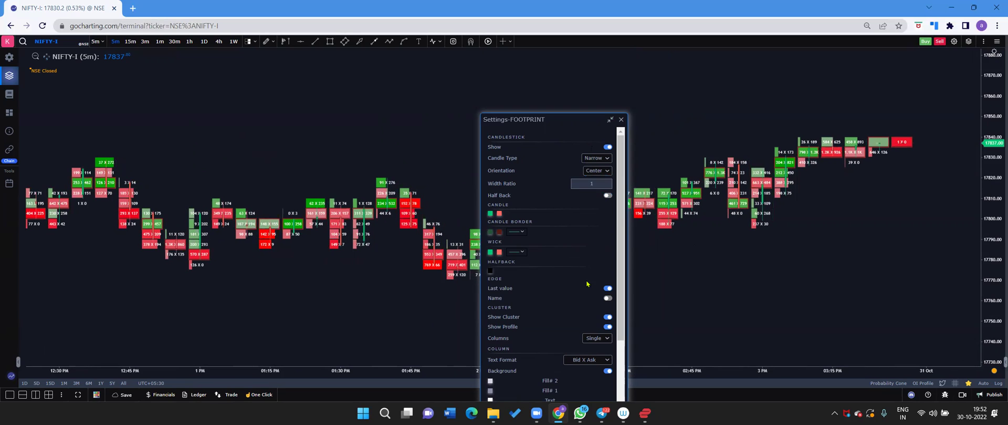
{"action": "left_click", "coordinate": [598, 185]}
{"action": "scroll", "coordinate": [609, 199], "scroll_direction": "down", "scroll_amount": 3}
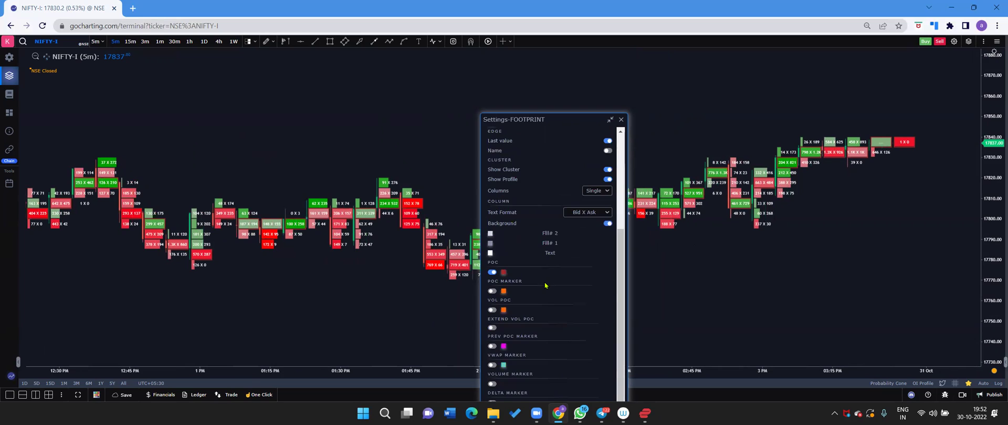
- Set footprint Columns to Double and candle Orientation to Center
{"action": "left_click", "coordinate": [600, 191]}
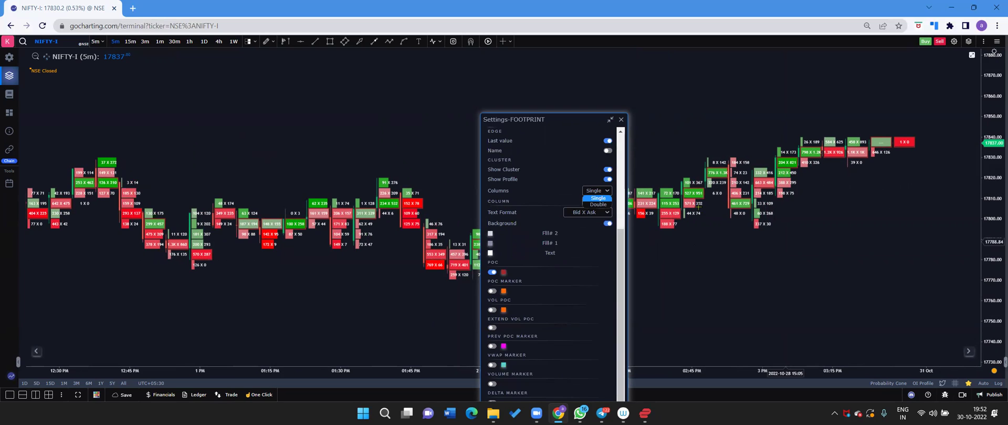
{"action": "left_click", "coordinate": [596, 205]}
{"action": "scroll", "coordinate": [597, 191], "scroll_direction": "up", "scroll_amount": 3}
{"action": "left_click", "coordinate": [604, 171]}
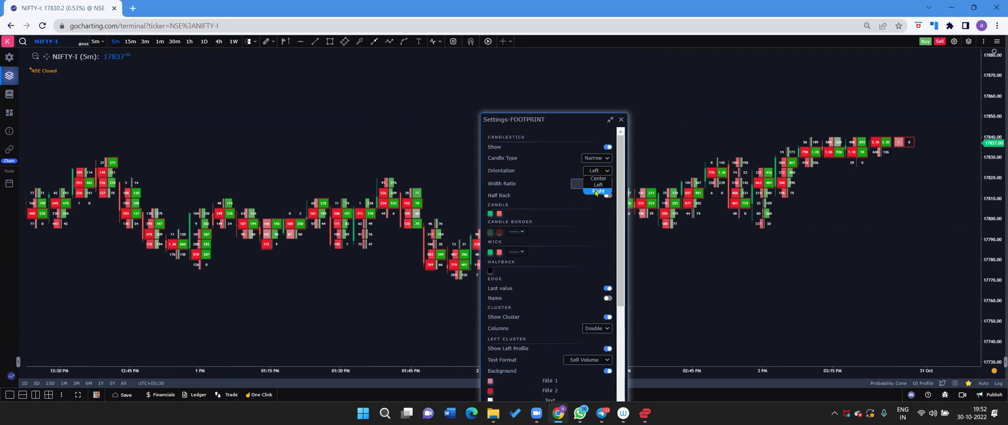
{"action": "left_click", "coordinate": [598, 178]}
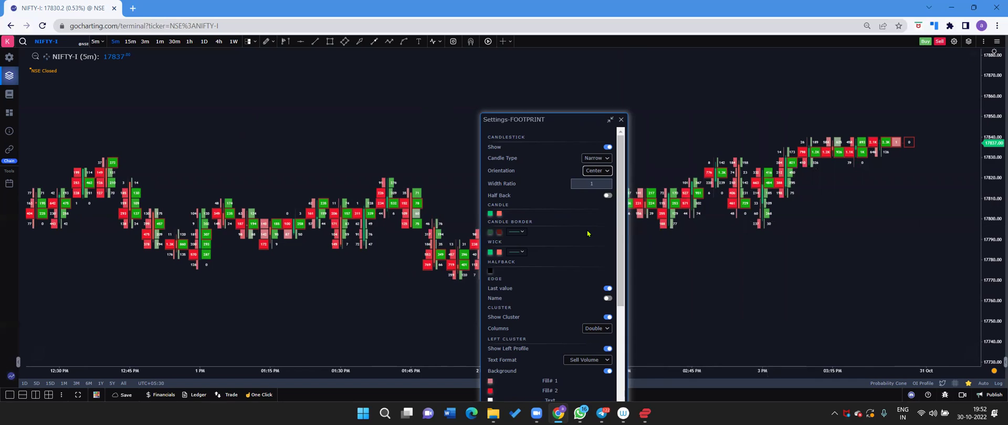
- Set the left cluster text to Sell Volume and the right to Buy Volume
{"action": "scroll", "coordinate": [583, 278], "scroll_direction": "down", "scroll_amount": 3}
{"action": "scroll", "coordinate": [579, 294], "scroll_direction": "down", "scroll_amount": 3}
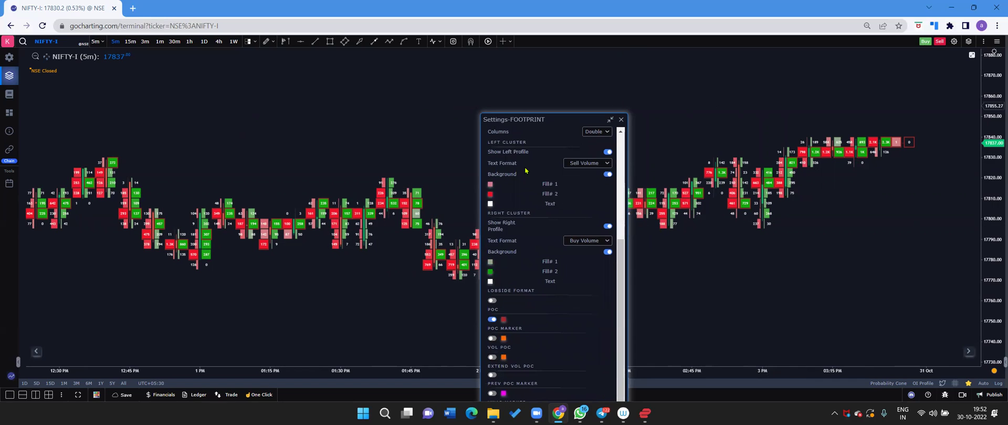
{"action": "left_click", "coordinate": [588, 163]}
{"action": "left_click", "coordinate": [583, 163]}
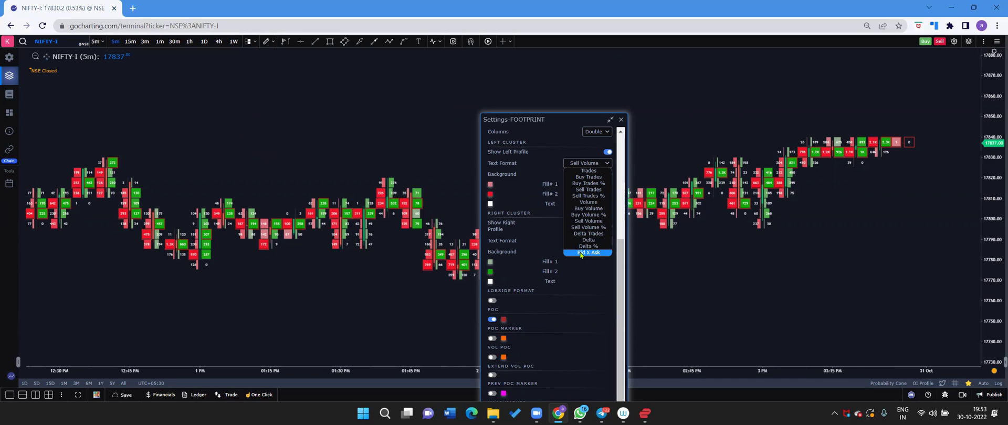
{"action": "left_click", "coordinate": [589, 222]}
{"action": "left_click", "coordinate": [598, 239]}
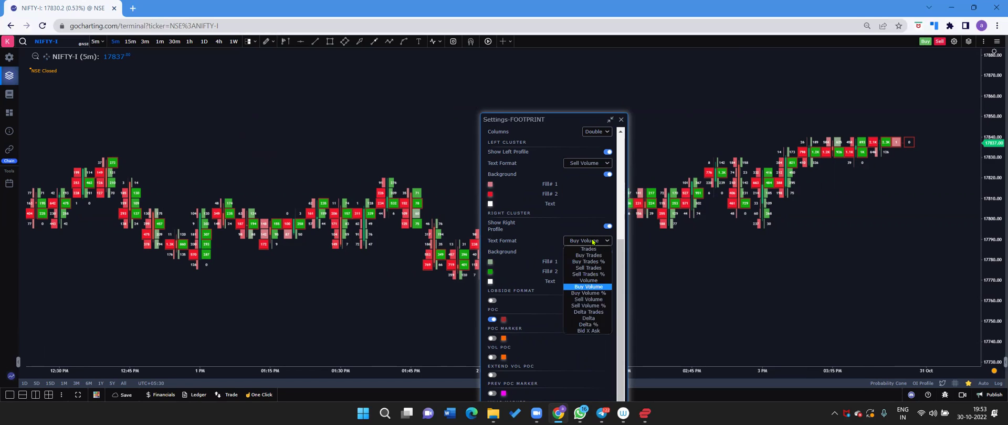
{"action": "left_click", "coordinate": [587, 240]}
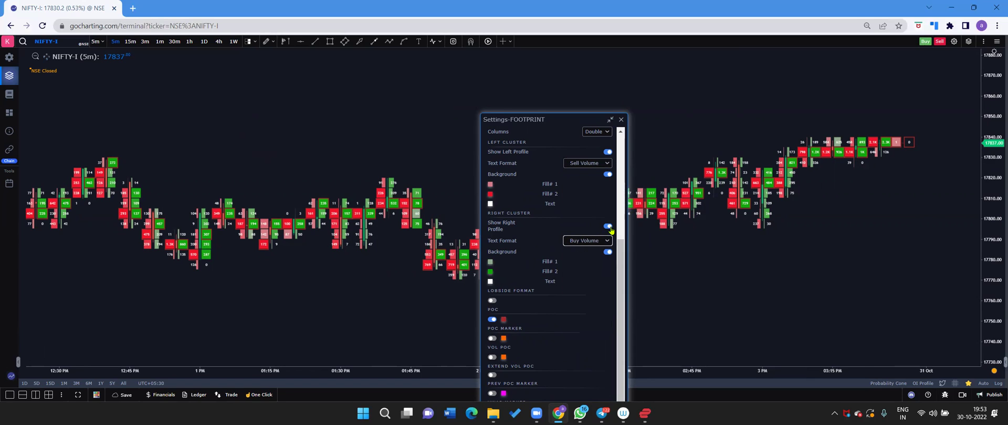
- Toggle Show Left and Show Right Profile off, then back on for both sides
{"action": "left_click", "coordinate": [609, 227]}
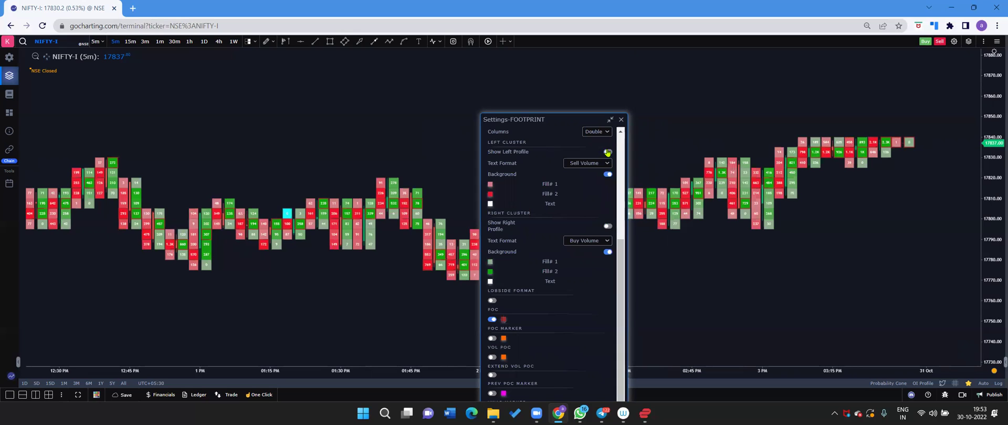
{"action": "left_click", "coordinate": [608, 153]}
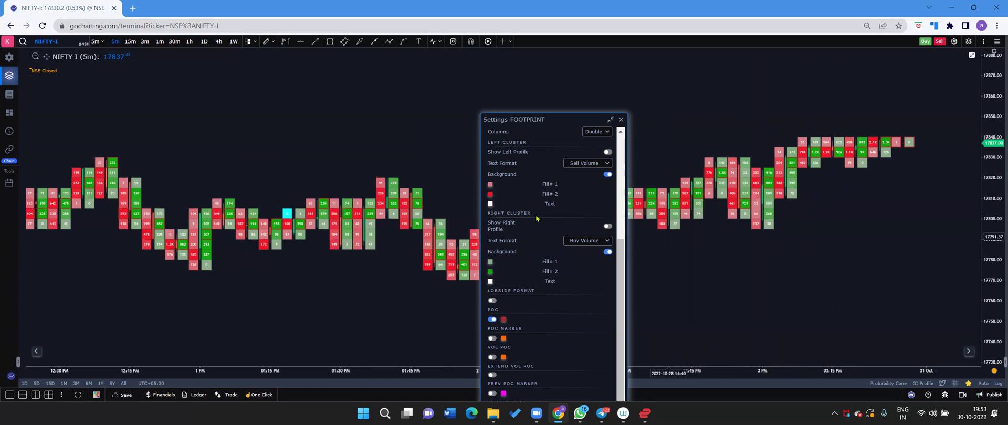
{"action": "left_click", "coordinate": [607, 151]}
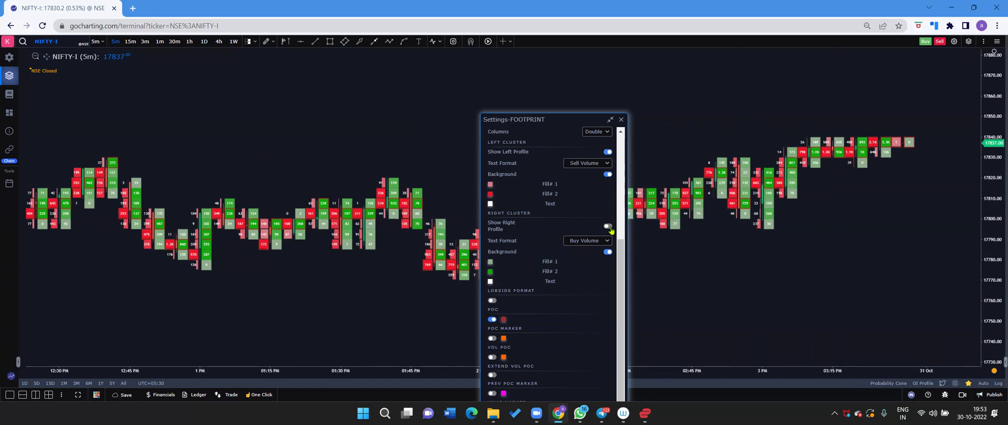
{"action": "left_click", "coordinate": [608, 227]}
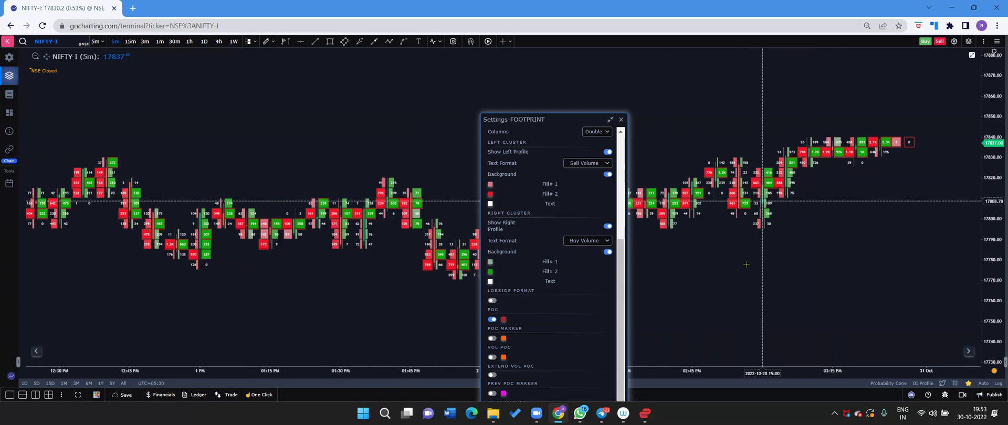
{"action": "scroll", "coordinate": [748, 243], "scroll_direction": "up", "scroll_amount": 2}
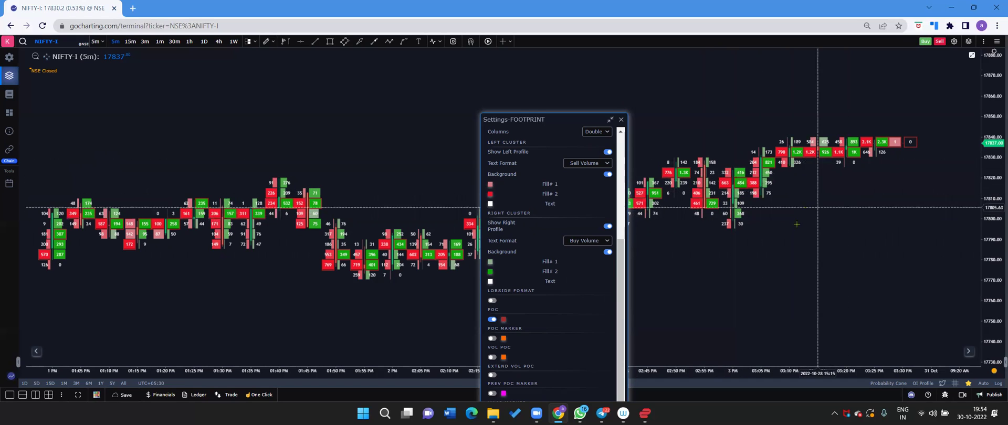
{"action": "scroll", "coordinate": [798, 221], "scroll_direction": "down", "scroll_amount": 3}
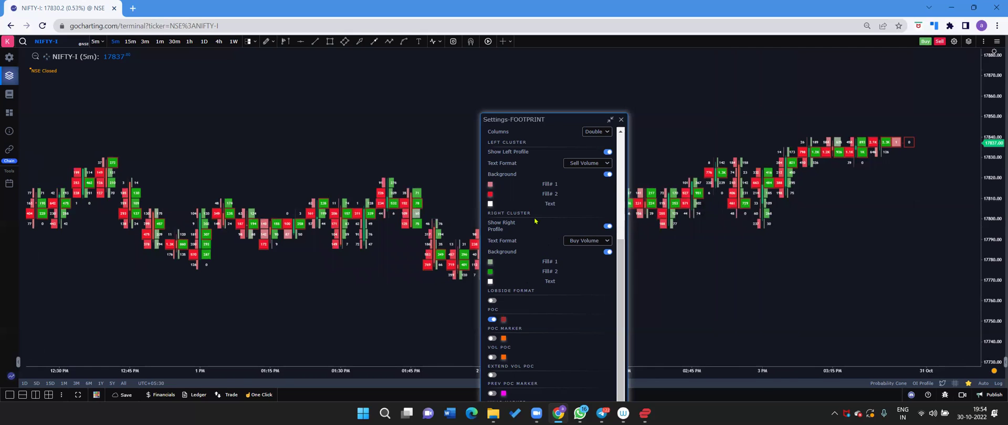
{"action": "scroll", "coordinate": [517, 280], "scroll_direction": "down", "scroll_amount": 1}
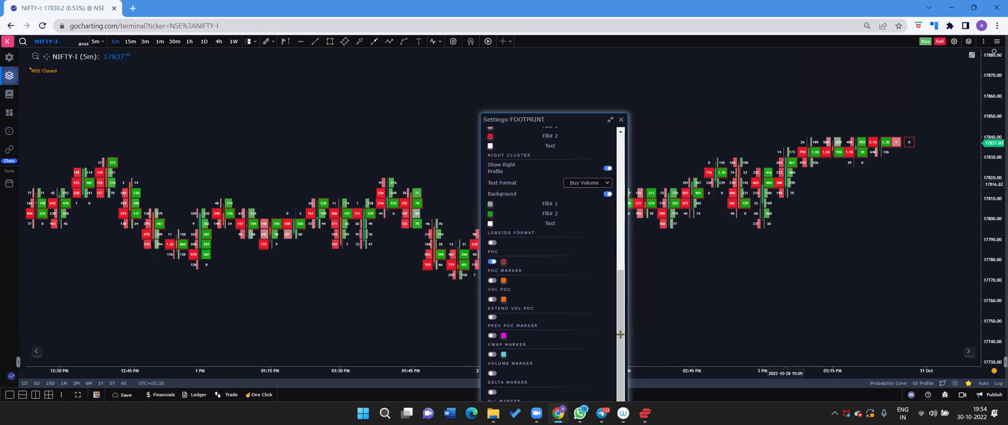
{"action": "left_click", "coordinate": [492, 263]}
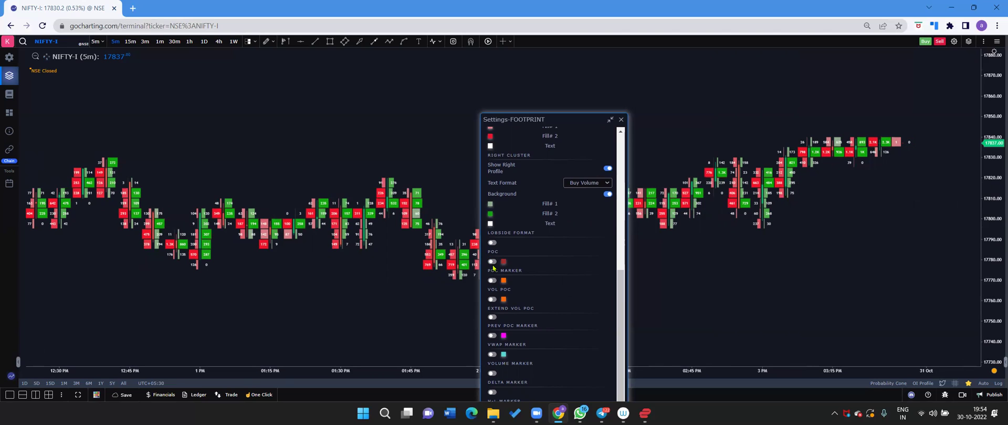
{"action": "left_click", "coordinate": [492, 261]}
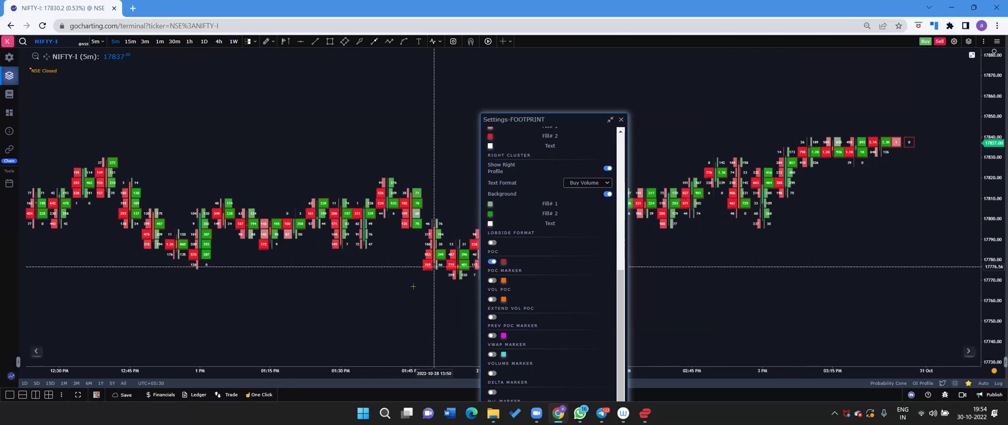
{"action": "scroll", "coordinate": [458, 277], "scroll_direction": "up", "scroll_amount": 2}
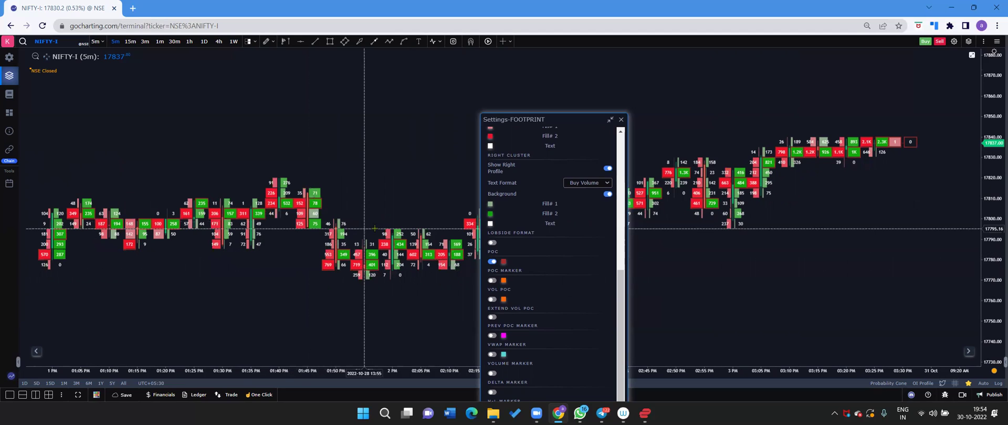
{"action": "left_click", "coordinate": [494, 281]}
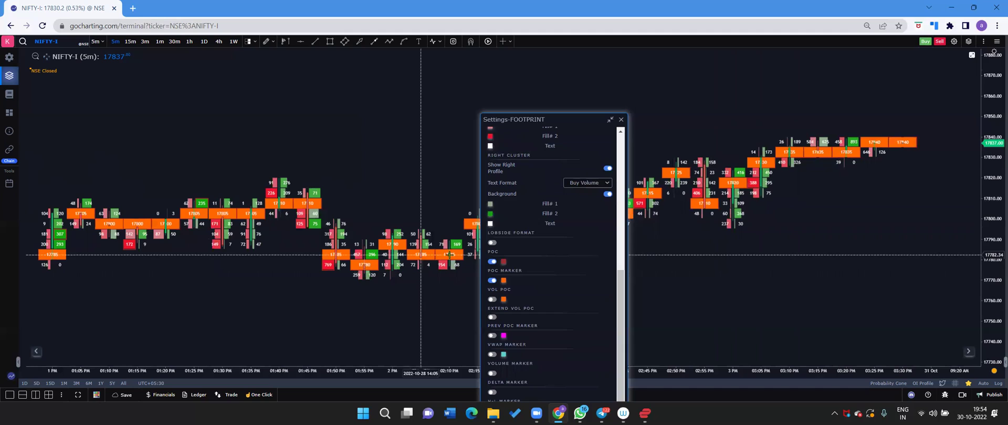
{"action": "left_click", "coordinate": [497, 280]}
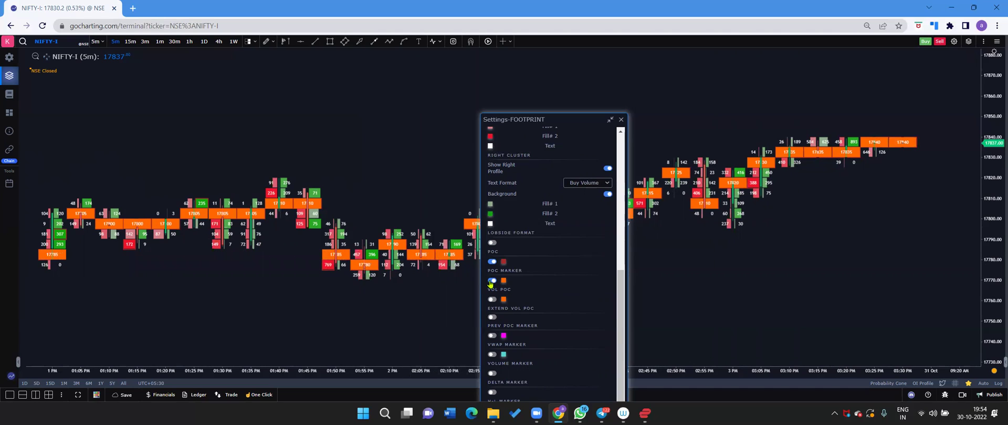
- Turn the VOL POC outline off and enable Extend VOL POC
{"action": "left_click", "coordinate": [493, 300]}
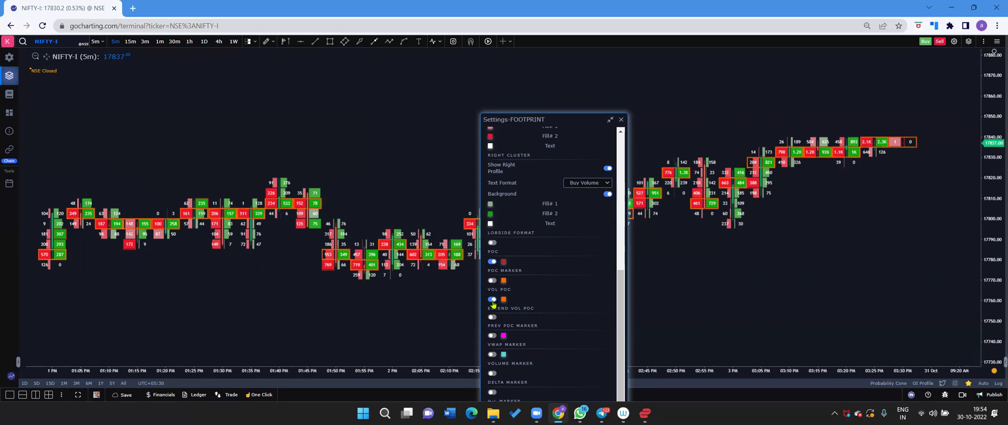
{"action": "left_click", "coordinate": [493, 300]}
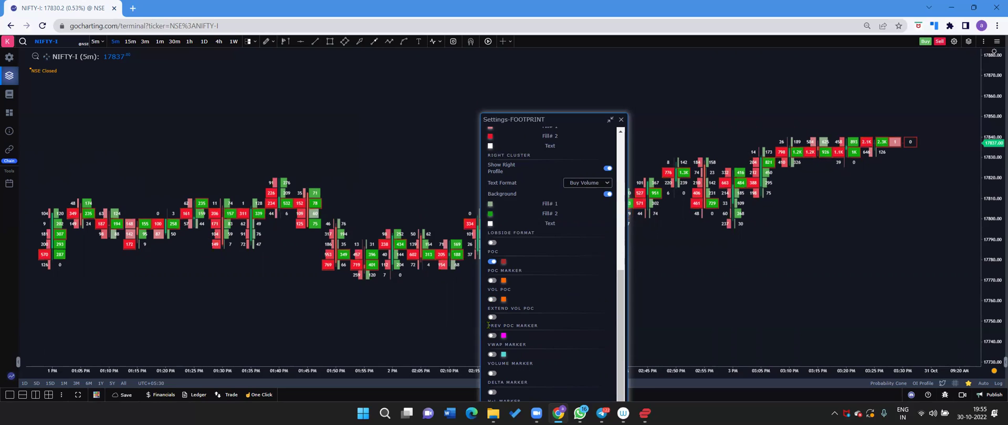
{"action": "left_click", "coordinate": [492, 318]}
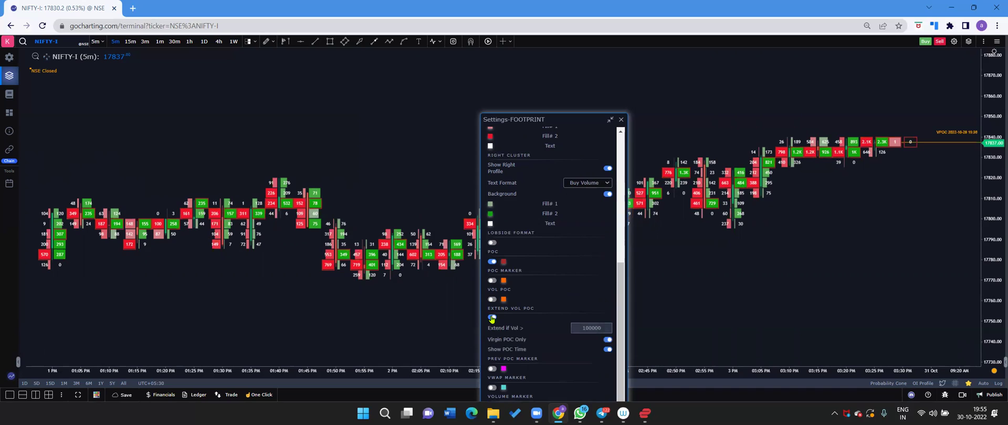
{"action": "scroll", "coordinate": [583, 309], "scroll_direction": "down", "scroll_amount": 1}
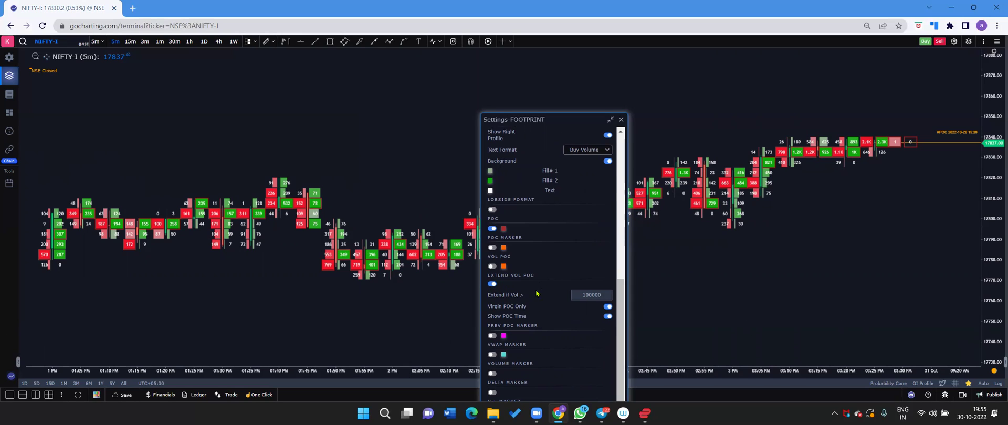
- Keep the extension threshold at 100000, show POC time, and keep Virgin POC Only on
{"action": "left_click", "coordinate": [602, 296]}
{"action": "double_click", "coordinate": [594, 296]}
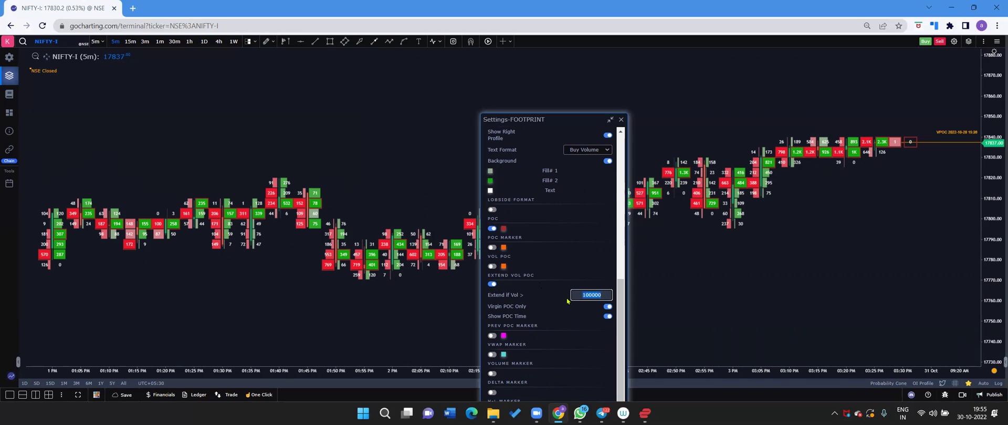
{"action": "left_click", "coordinate": [608, 307]}
{"action": "scroll", "coordinate": [343, 291], "scroll_direction": "down", "scroll_amount": 1}
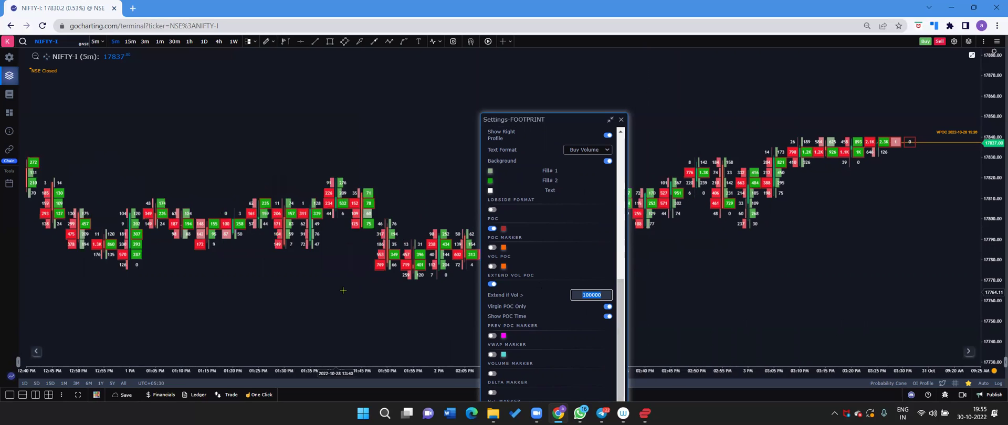
{"action": "scroll", "coordinate": [342, 291], "scroll_direction": "down", "scroll_amount": 2}
{"action": "scroll", "coordinate": [343, 290], "scroll_direction": "down", "scroll_amount": 2}
{"action": "scroll", "coordinate": [343, 290], "scroll_direction": "down", "scroll_amount": 2}
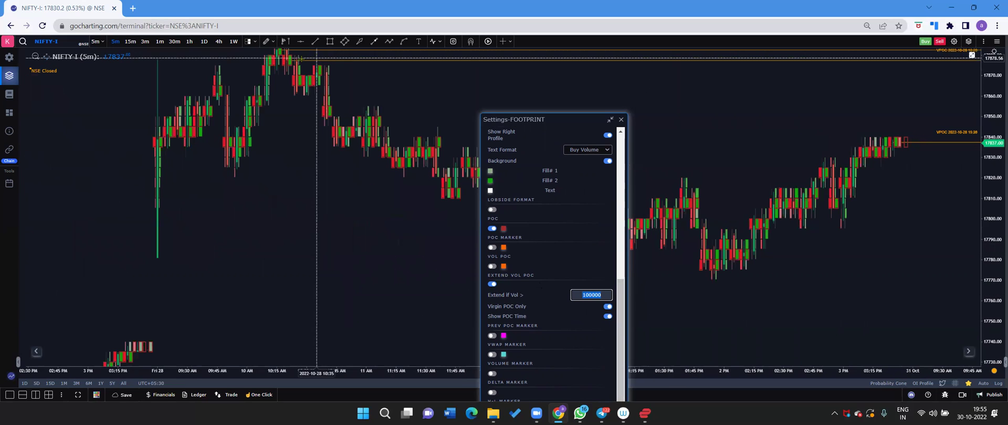
{"action": "left_click", "coordinate": [602, 295]}
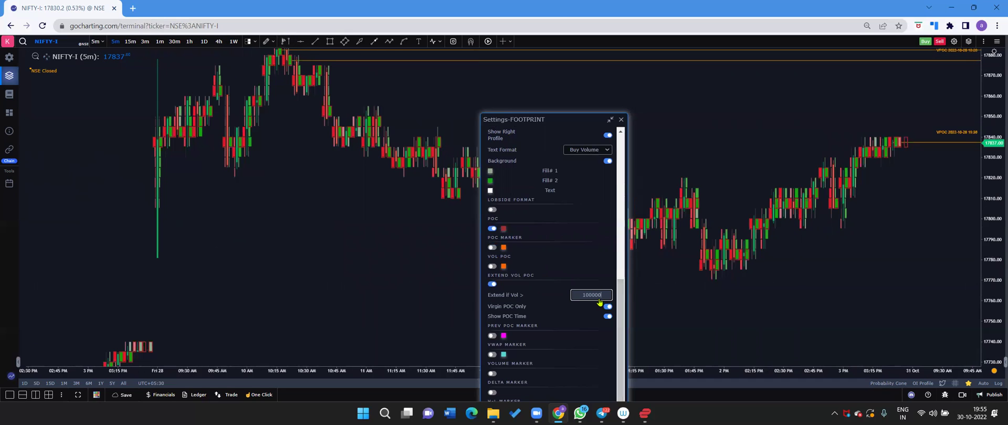
{"action": "left_click", "coordinate": [607, 315]}
{"action": "left_click", "coordinate": [608, 307]}
{"action": "left_click", "coordinate": [608, 308]}
{"action": "scroll", "coordinate": [400, 201], "scroll_direction": "up", "scroll_amount": 2}
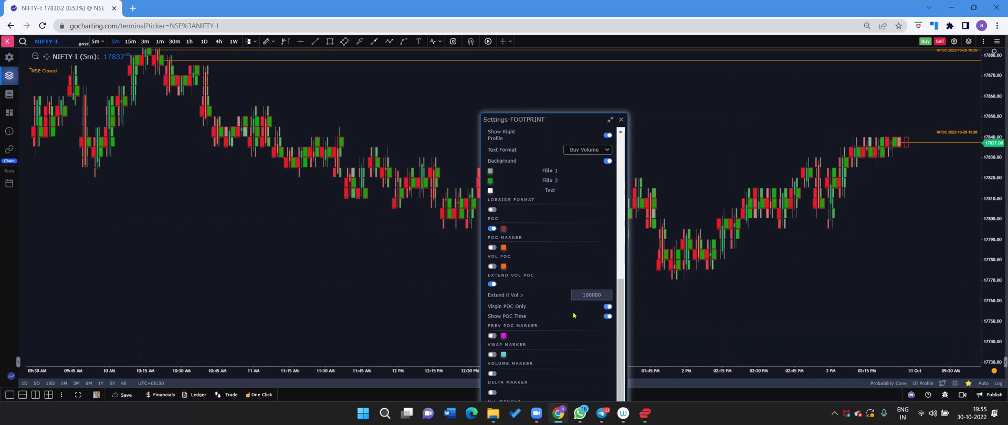
- Set Extend if Vol to 50000, comparing Virgin POC Only off and back on
{"action": "left_click", "coordinate": [608, 294]}
{"action": "key", "text": "BackSpace"}
{"action": "key", "text": "BackSpace"}
{"action": "key", "text": "BackSpace"}
{"action": "type", "text": "50"}
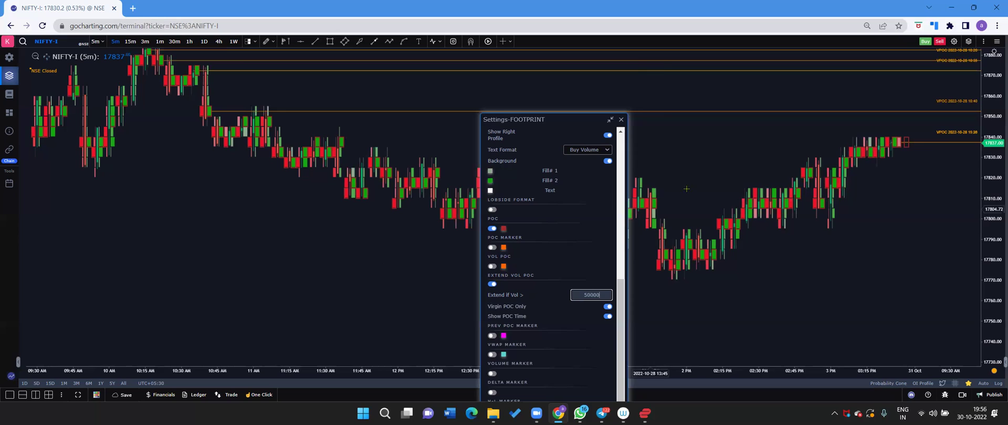
{"action": "left_click", "coordinate": [608, 307]}
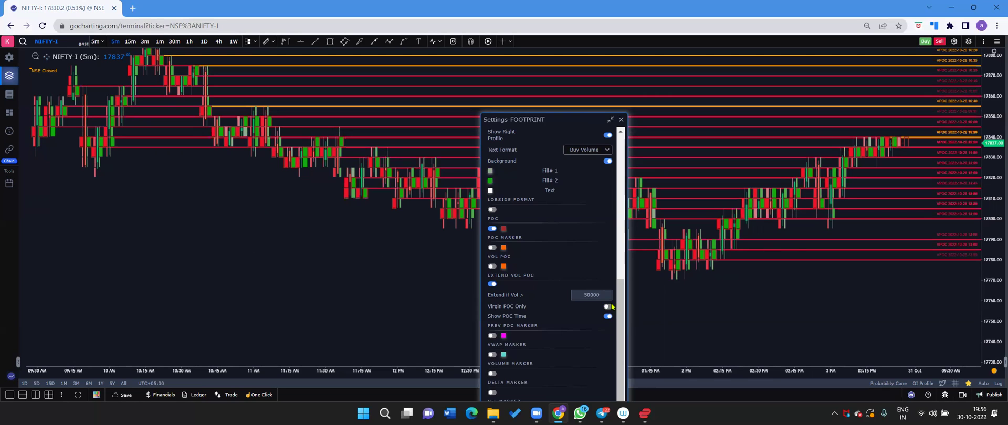
{"action": "left_click", "coordinate": [607, 307]}
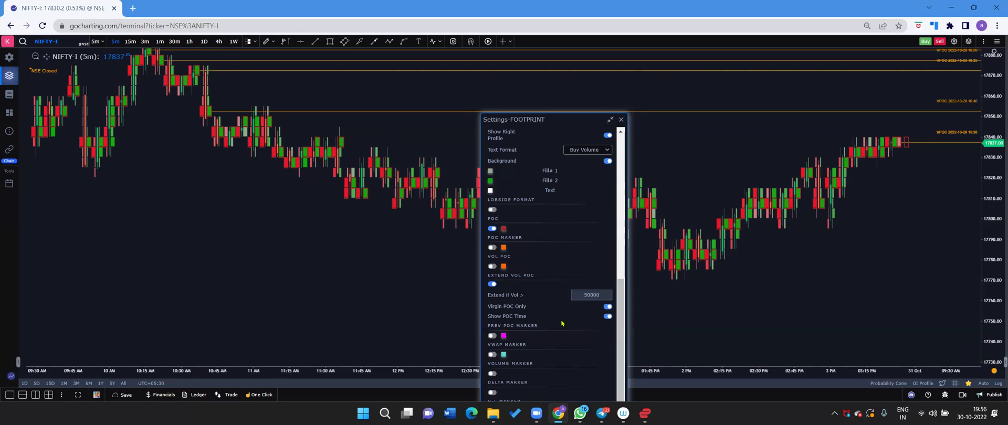
- Disable Extend VOL POC and Prev POC Marker, and try VWAP Marker before turning it off
{"action": "left_click", "coordinate": [492, 284]}
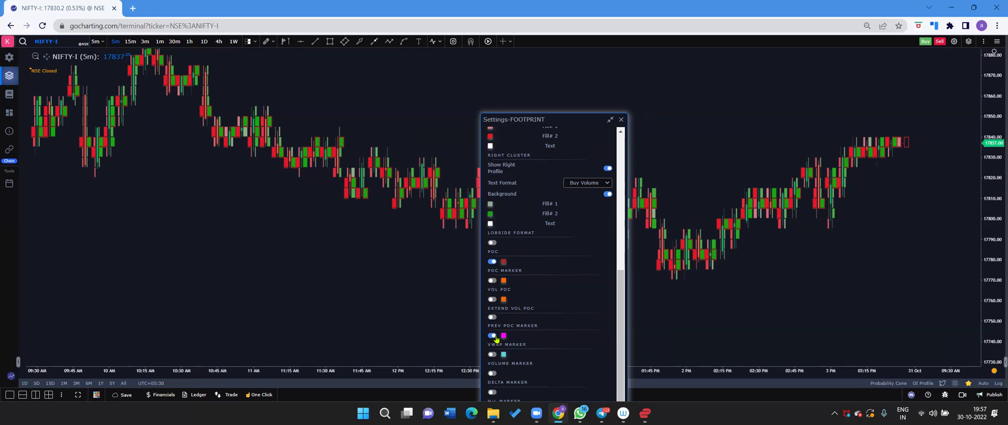
{"action": "scroll", "coordinate": [699, 277], "scroll_direction": "up", "scroll_amount": 3}
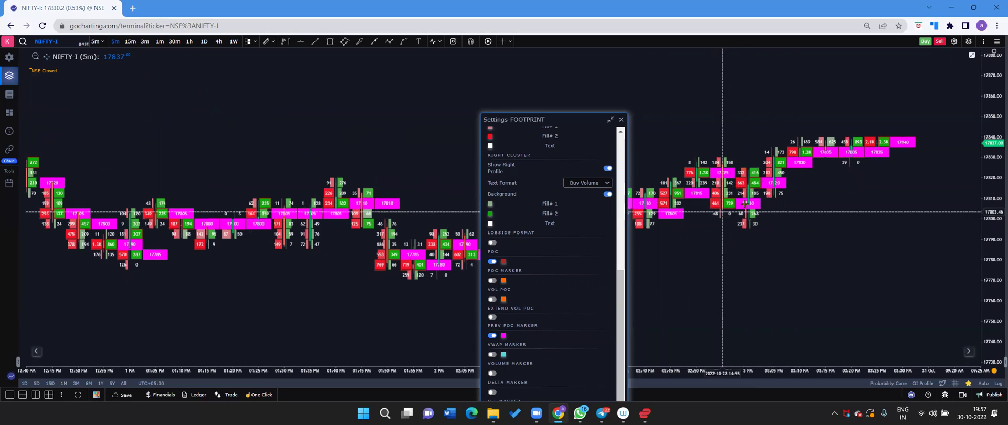
{"action": "left_click", "coordinate": [492, 336]}
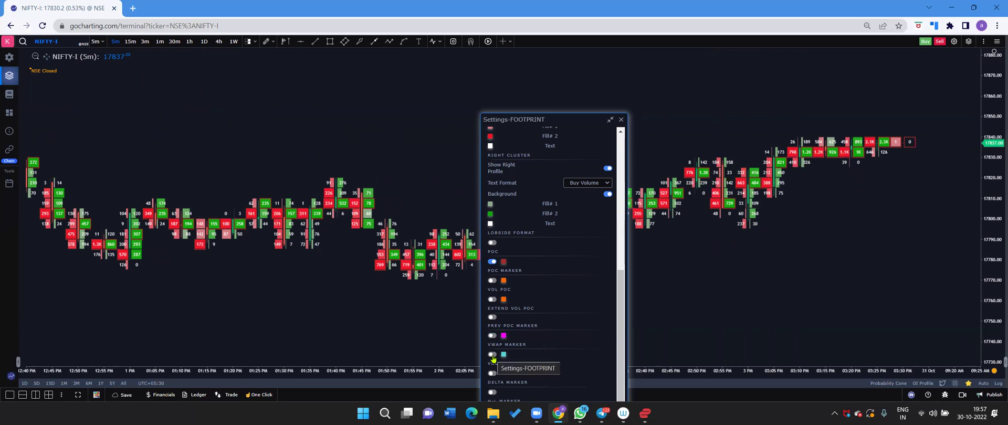
{"action": "left_click", "coordinate": [492, 355]}
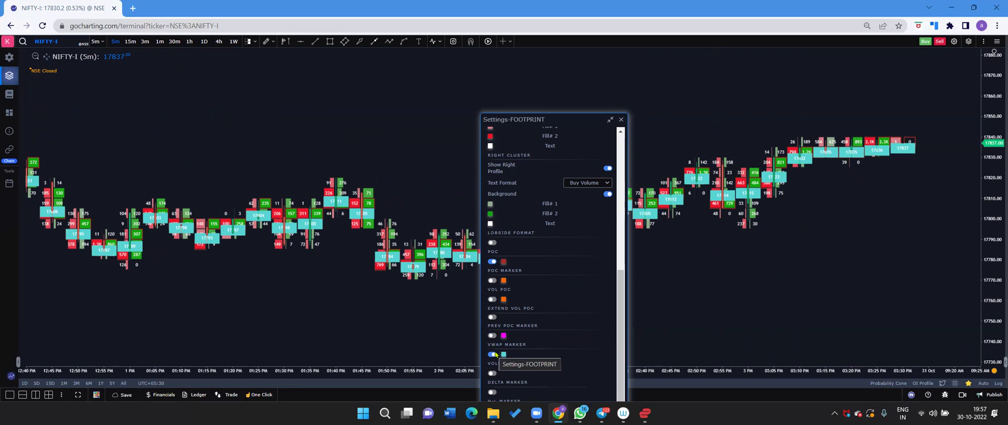
{"action": "left_click", "coordinate": [493, 354]}
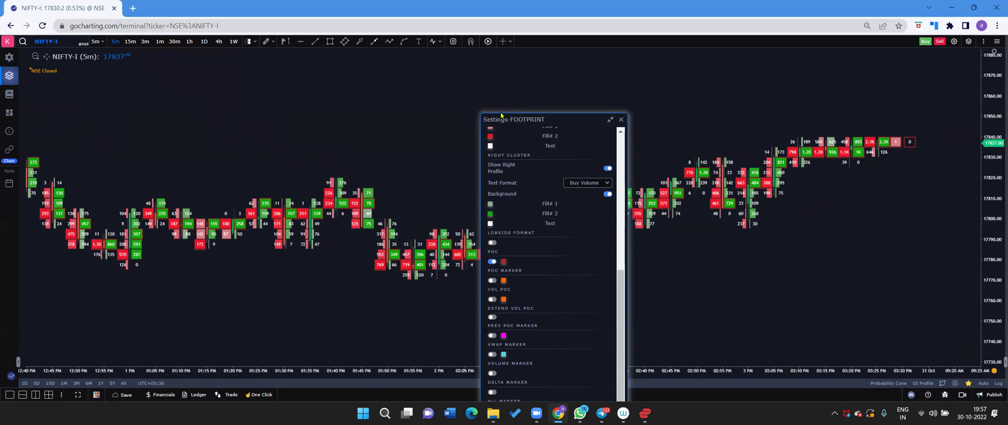
- Try the total-volume and delta bar labels, then turn both off
{"action": "left_click_drag", "start_coordinate": [501, 115], "coordinate": [496, 57]}
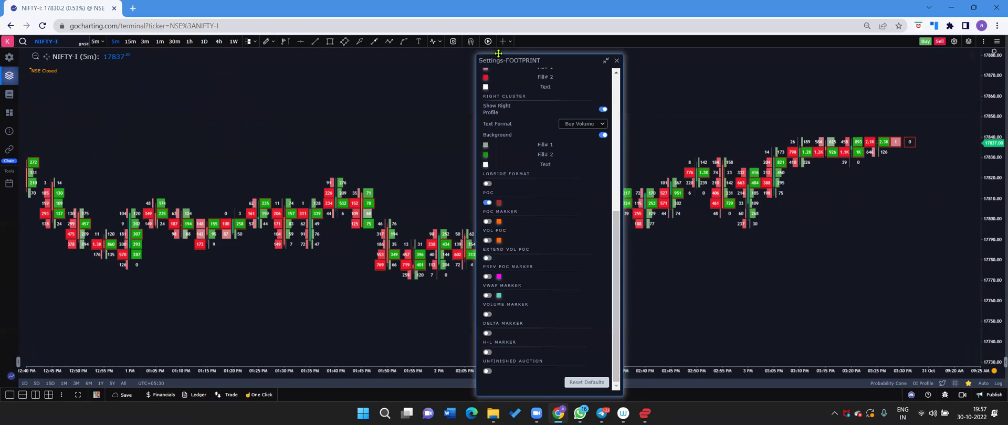
{"action": "left_click", "coordinate": [487, 314]}
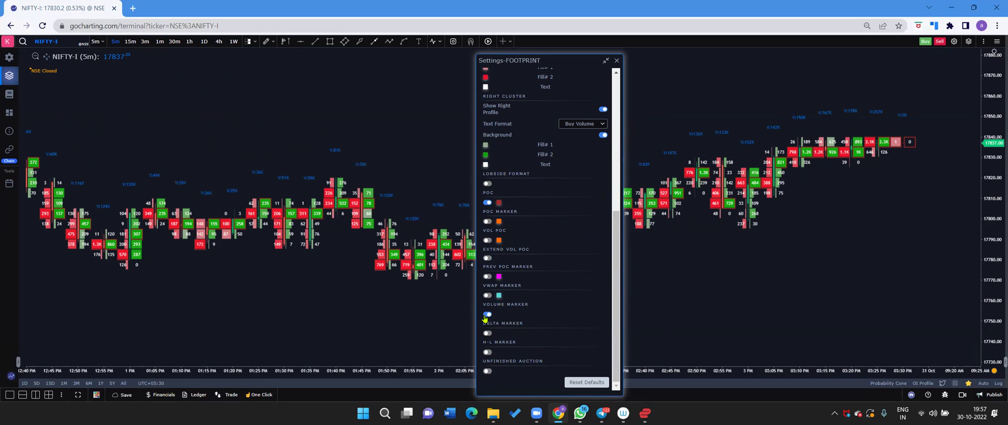
{"action": "left_click", "coordinate": [486, 314]}
{"action": "left_click", "coordinate": [486, 314]}
{"action": "left_click", "coordinate": [487, 332]}
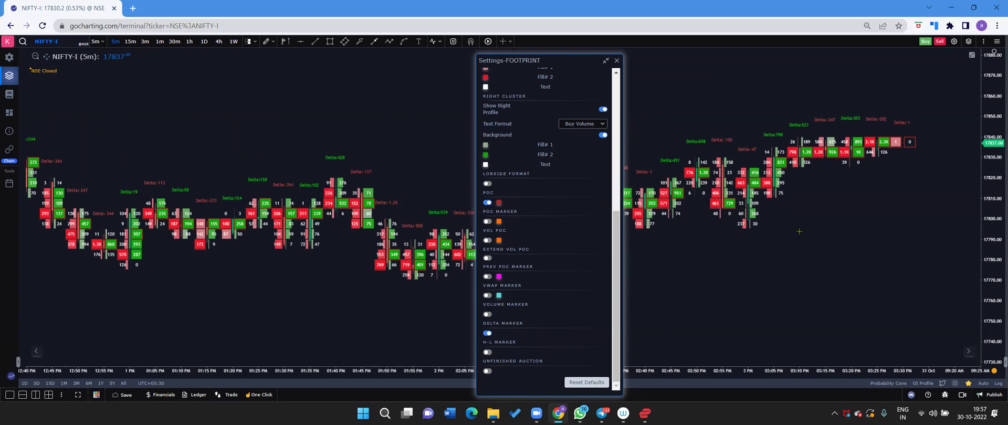
{"action": "left_click", "coordinate": [487, 334]}
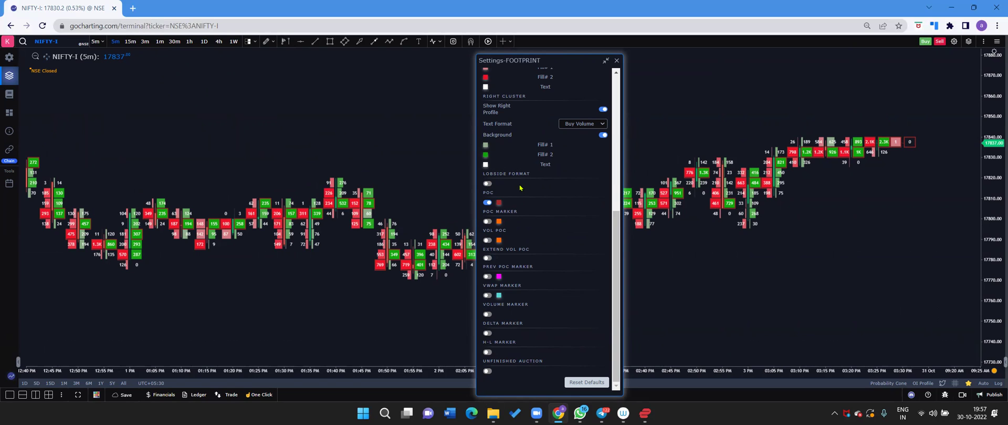
- Show the POC outline and turn on the H-L Marker labels
{"action": "left_click", "coordinate": [487, 203]}
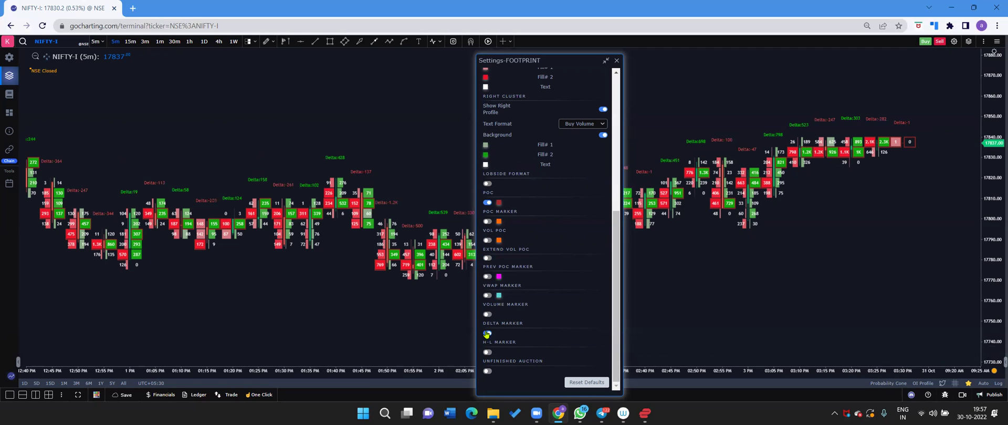
{"action": "left_click", "coordinate": [488, 352]}
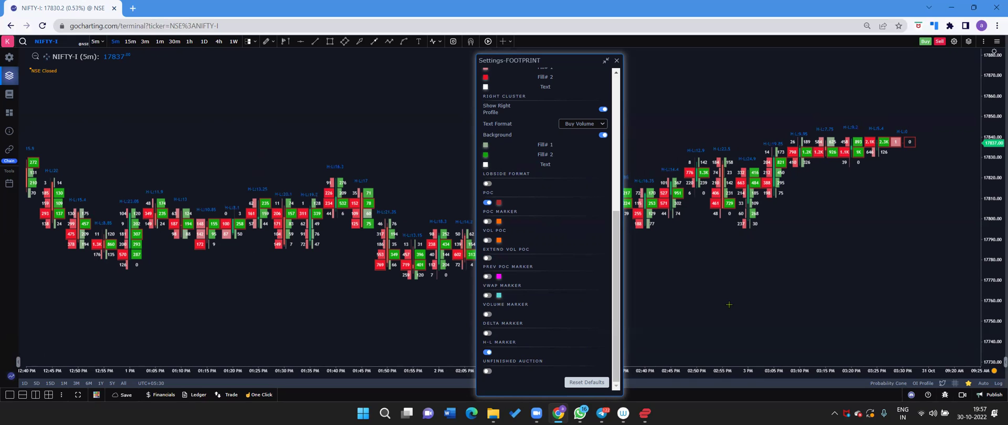
{"action": "scroll", "coordinate": [769, 193], "scroll_direction": "down", "scroll_amount": 3}
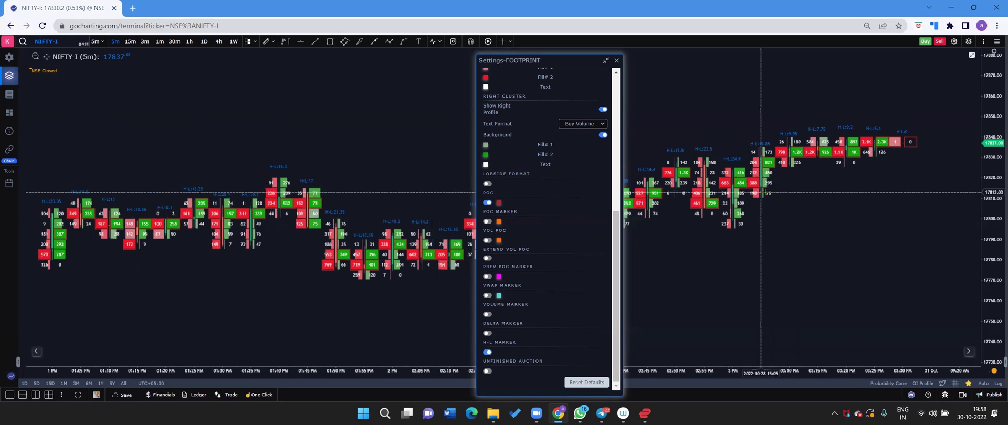
{"action": "scroll", "coordinate": [763, 192], "scroll_direction": "up", "scroll_amount": 3}
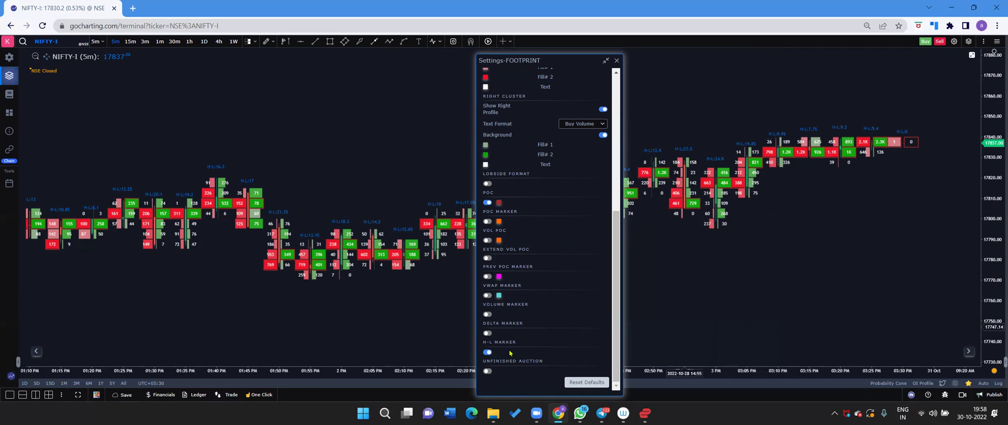
- Turn off the Unfinished Auction lines and H-L Marker, then close the footprint settings
{"action": "left_click", "coordinate": [490, 372]}
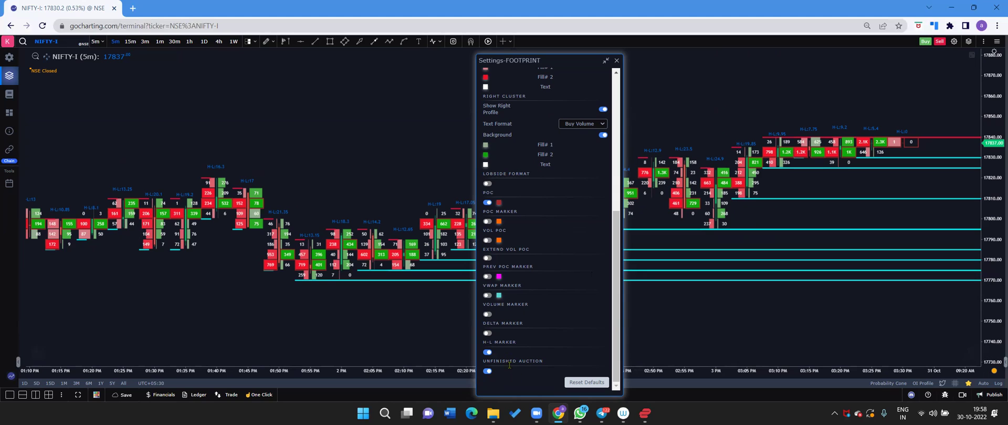
{"action": "left_click", "coordinate": [487, 371]}
{"action": "left_click", "coordinate": [488, 352]}
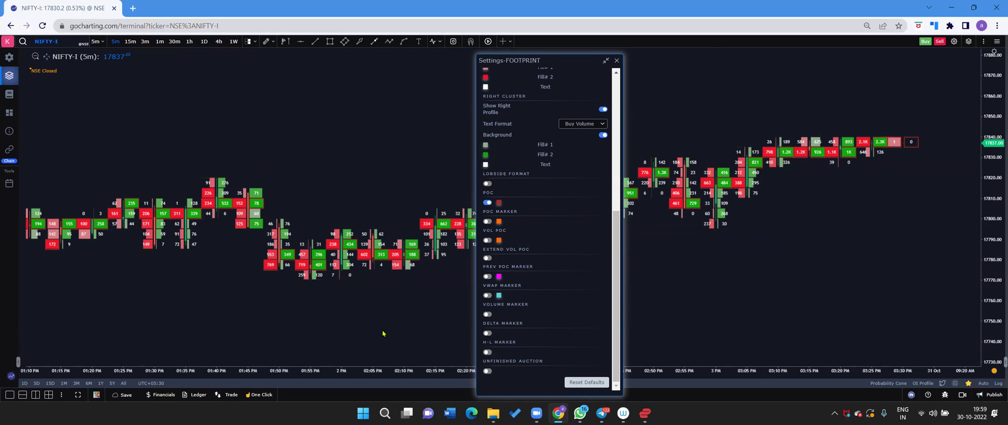
{"action": "left_click", "coordinate": [617, 61]}
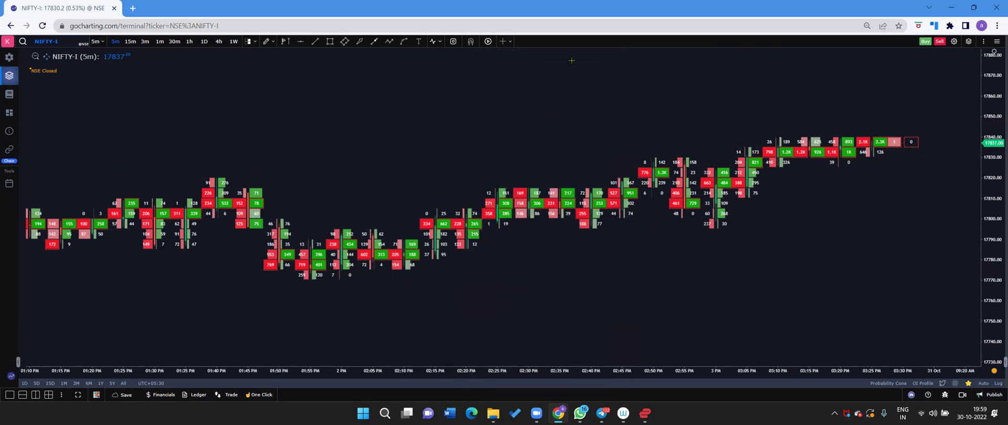
- Switch the chart type to Imbalance and open settings from the IMBALANCE legend line
{"action": "left_click", "coordinate": [249, 42]}
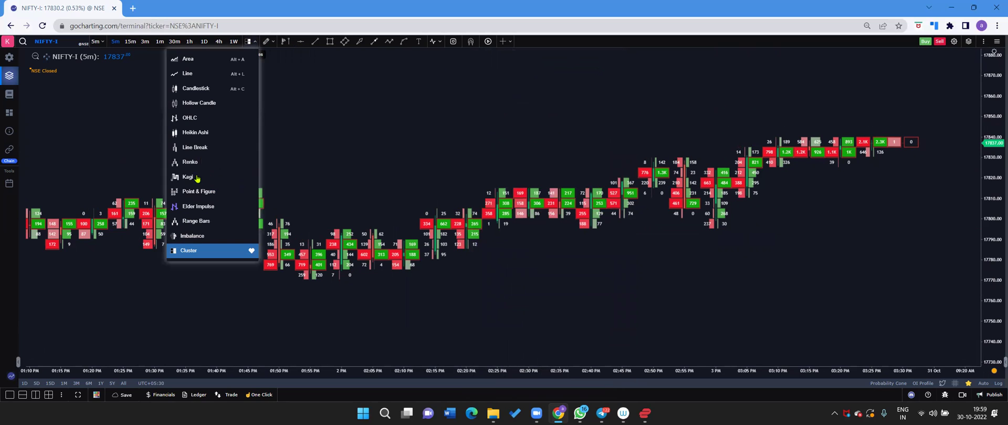
{"action": "left_click", "coordinate": [186, 236]}
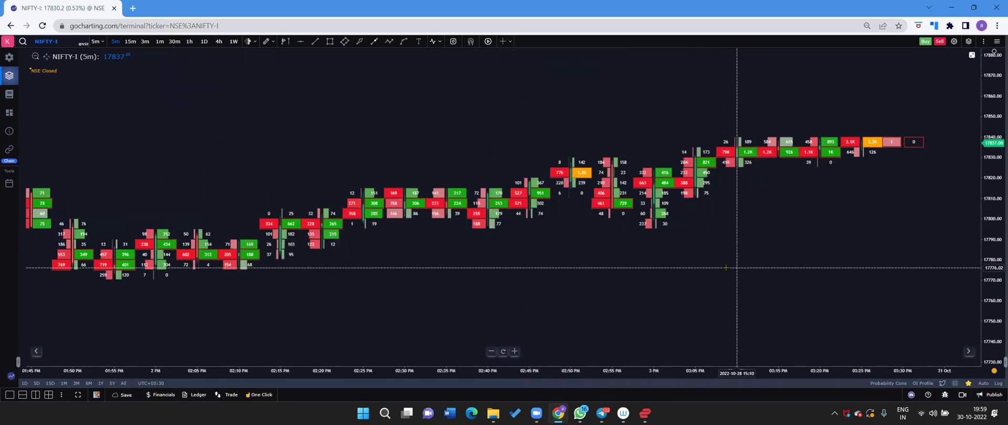
{"action": "scroll", "coordinate": [725, 268], "scroll_direction": "down", "scroll_amount": 5}
{"action": "scroll", "coordinate": [715, 267], "scroll_direction": "up", "scroll_amount": 2}
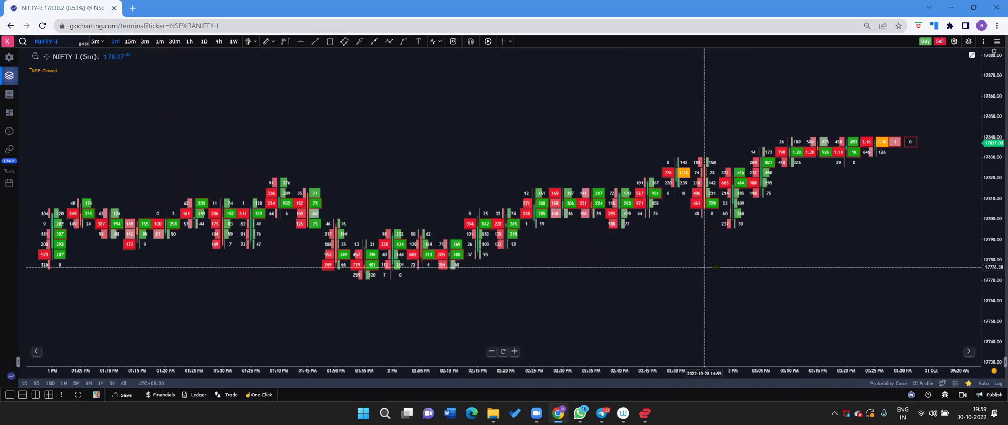
{"action": "scroll", "coordinate": [706, 268], "scroll_direction": "up", "scroll_amount": 2}
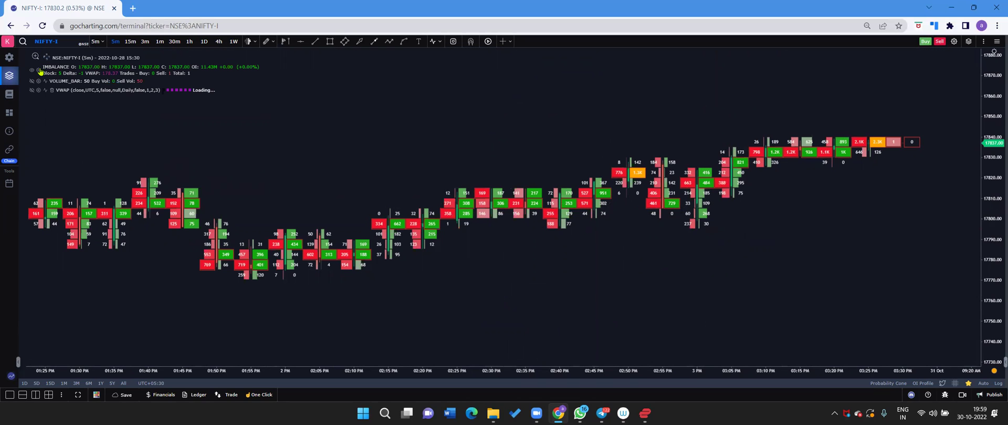
{"action": "left_click", "coordinate": [39, 69]}
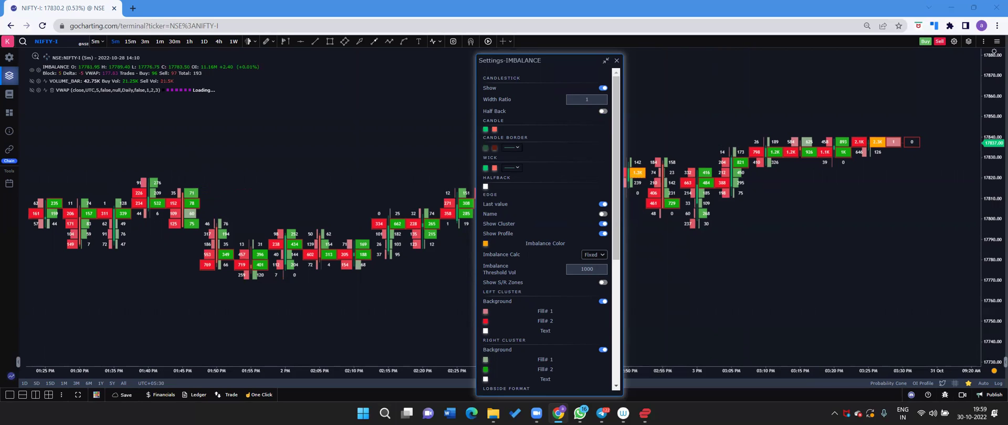
- Set the Imbalance Calc dropdown to Ratio, keeping Imbalance % at 300
{"action": "key", "text": "Down"}
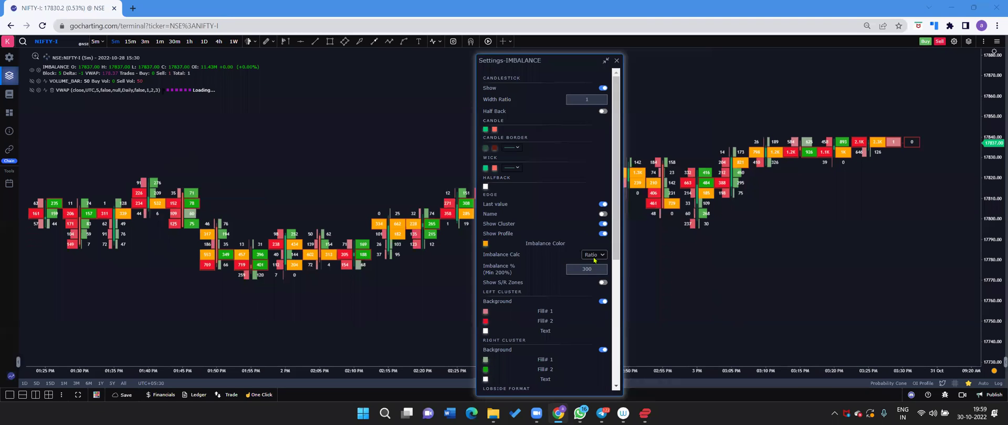
{"action": "left_click", "coordinate": [594, 255]}
{"action": "left_click", "coordinate": [592, 271]}
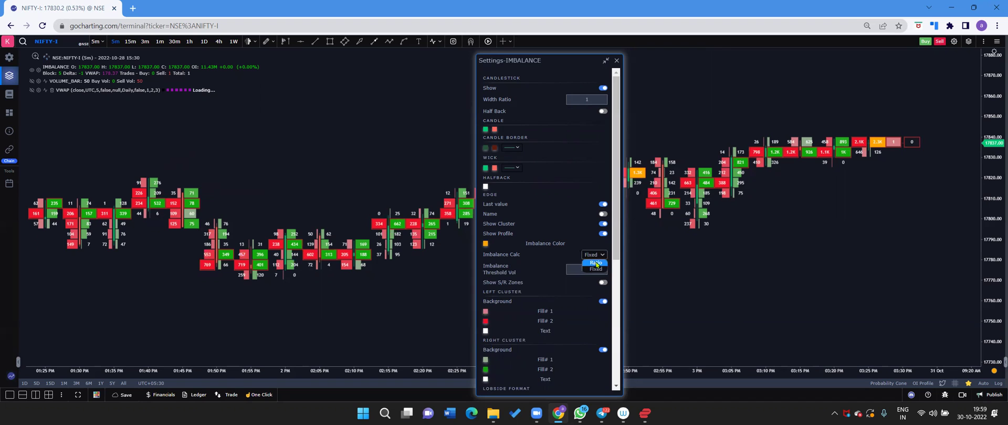
{"action": "key", "text": "Down"}
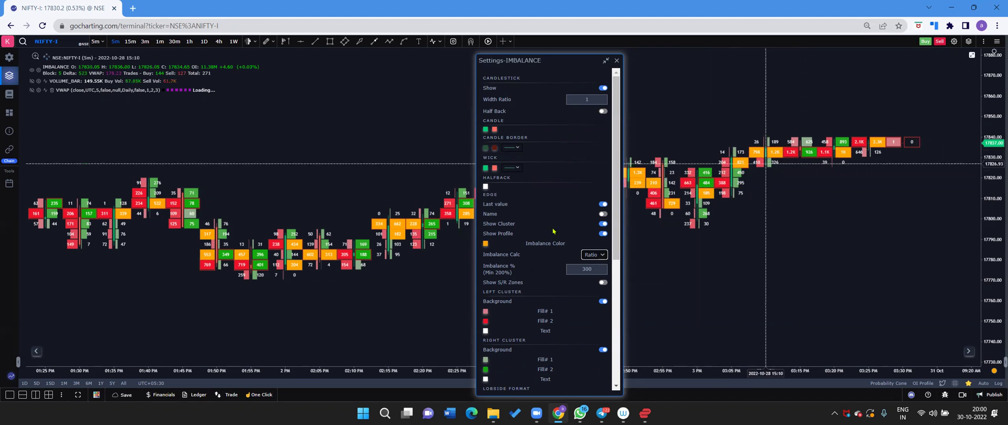
- Set the Imbalance Color swatch to the magenta/purple preset
{"action": "left_click", "coordinate": [485, 243]}
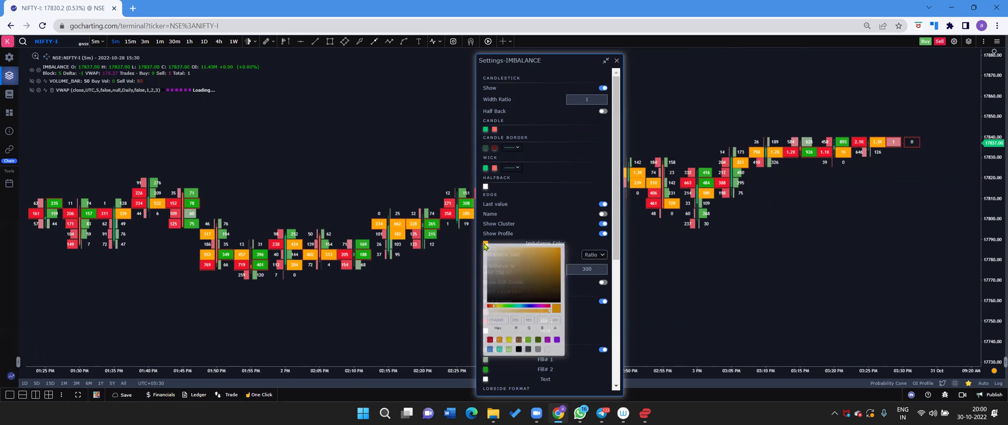
{"action": "left_click", "coordinate": [547, 339]}
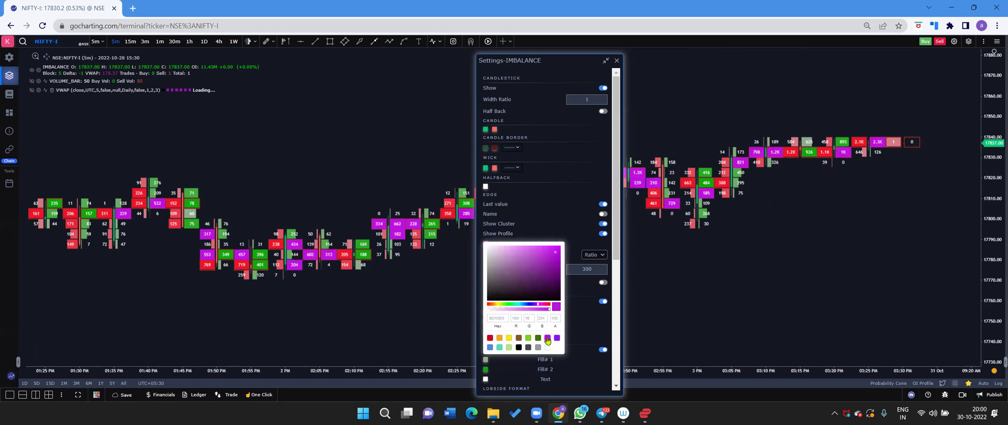
{"action": "left_click", "coordinate": [550, 226]}
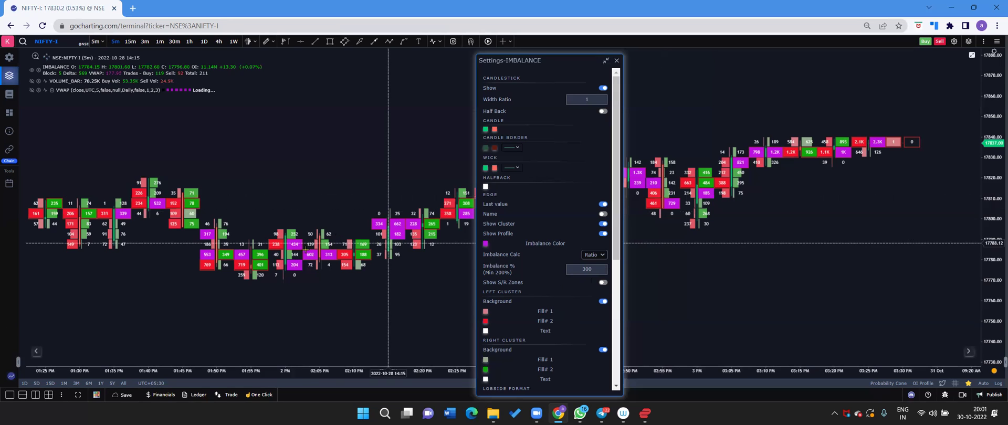
- Enable Show S/R Zones and zoom and pan to view the pink zone band
{"action": "left_click", "coordinate": [603, 283]}
{"action": "scroll", "coordinate": [391, 284], "scroll_direction": "down", "scroll_amount": 2}
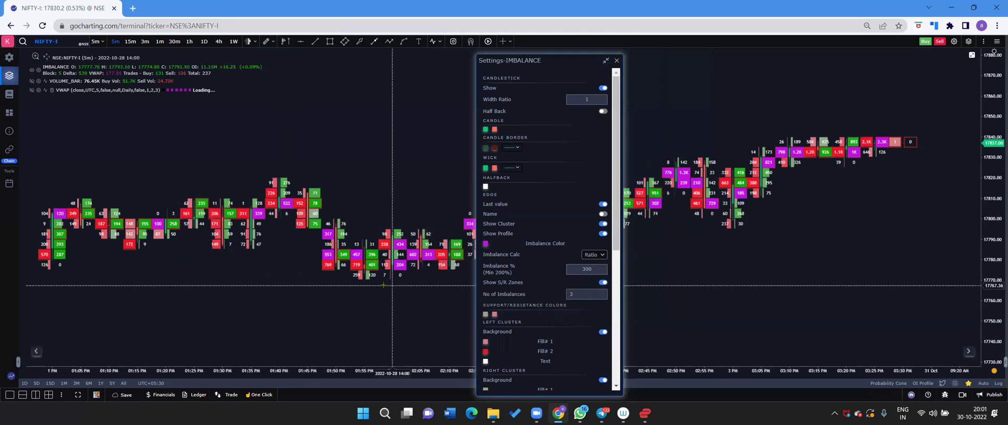
{"action": "scroll", "coordinate": [383, 285], "scroll_direction": "down", "scroll_amount": 2}
{"action": "scroll", "coordinate": [383, 285], "scroll_direction": "down", "scroll_amount": 2}
{"action": "scroll", "coordinate": [384, 285], "scroll_direction": "down", "scroll_amount": 2}
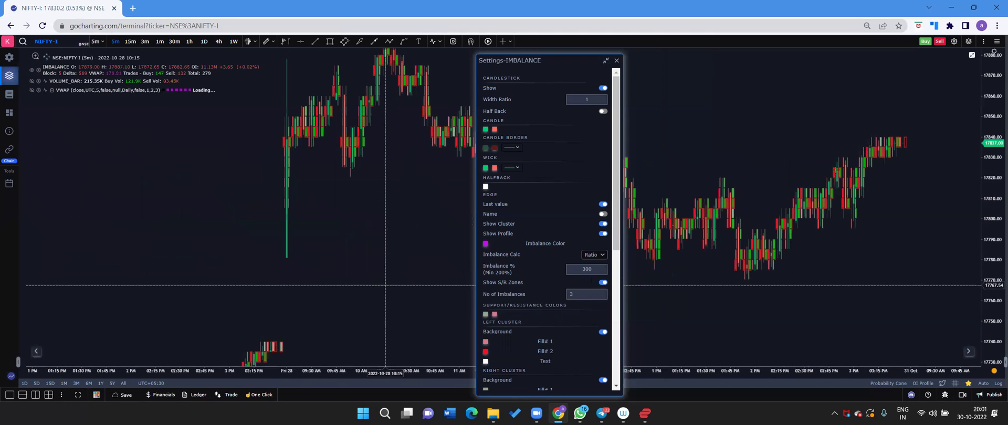
{"action": "scroll", "coordinate": [383, 286], "scroll_direction": "down", "scroll_amount": 2}
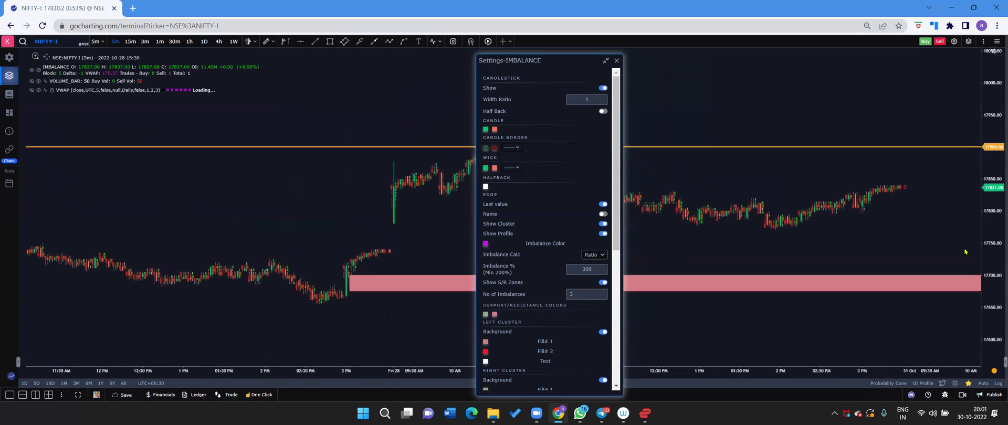
{"action": "left_click_drag", "start_coordinate": [414, 252], "coordinate": [766, 213]}
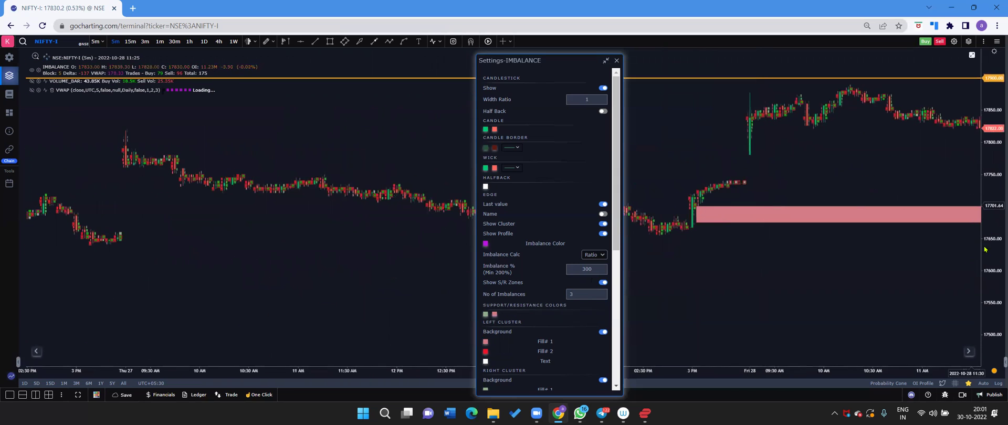
{"action": "scroll", "coordinate": [820, 227], "scroll_direction": "up", "scroll_amount": 2}
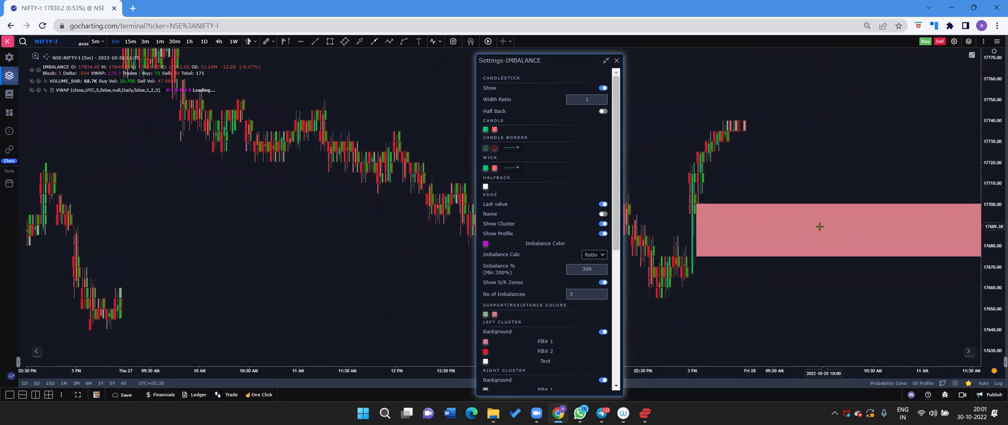
{"action": "scroll", "coordinate": [820, 227], "scroll_direction": "up", "scroll_amount": 2}
{"action": "scroll", "coordinate": [819, 227], "scroll_direction": "up", "scroll_amount": 2}
{"action": "scroll", "coordinate": [819, 226], "scroll_direction": "up", "scroll_amount": 2}
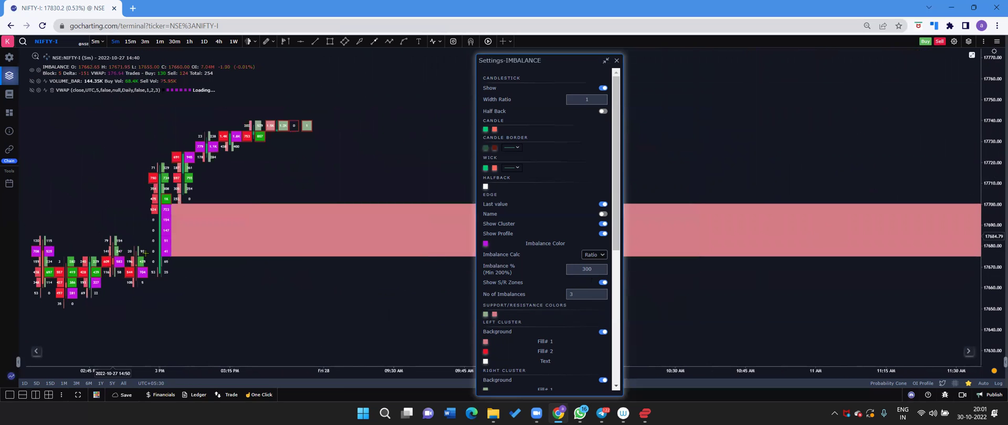
{"action": "double_click", "coordinate": [582, 295]}
{"action": "type", "text": "2"}
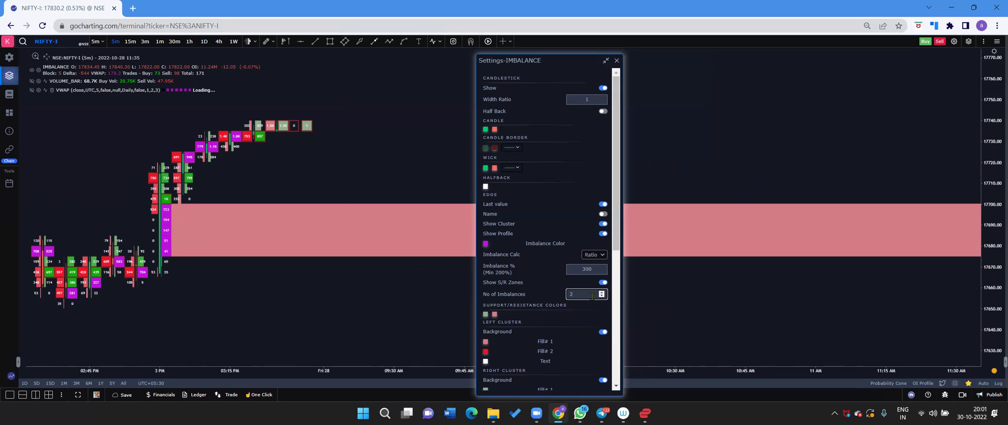
{"action": "key", "text": "BackSpace"}
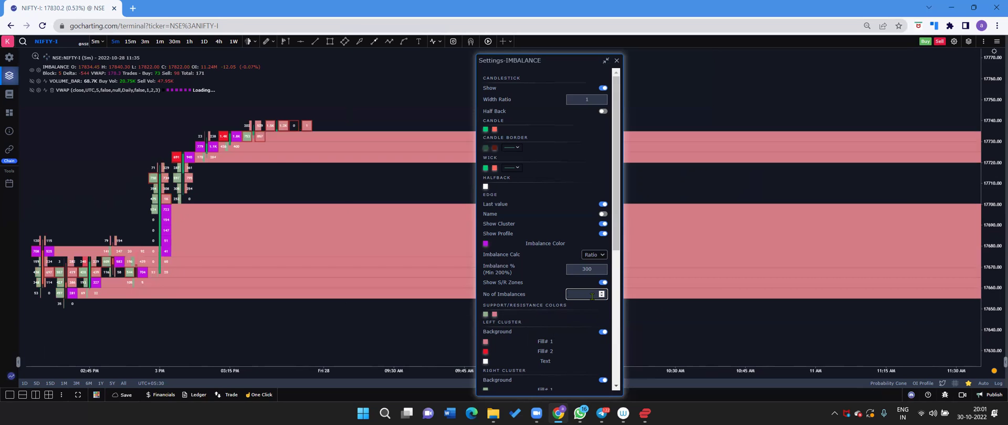
{"action": "type", "text": "3"}
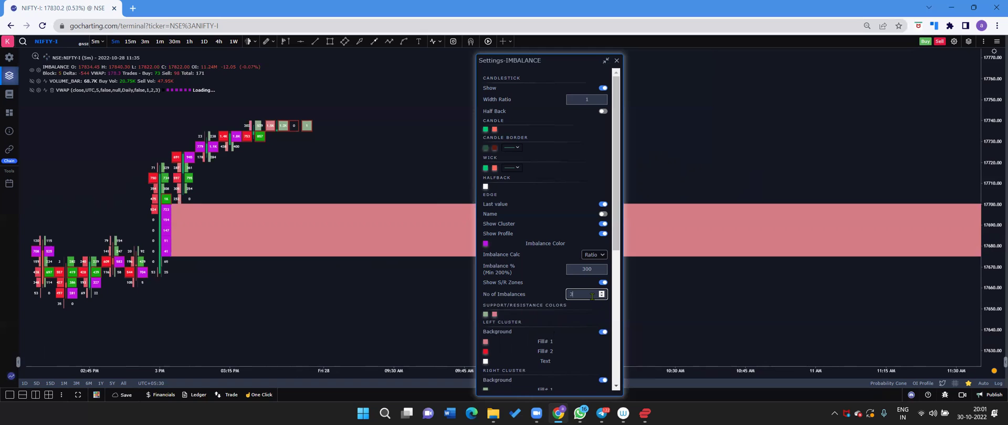
{"action": "scroll", "coordinate": [545, 274], "scroll_direction": "down", "scroll_amount": 5}
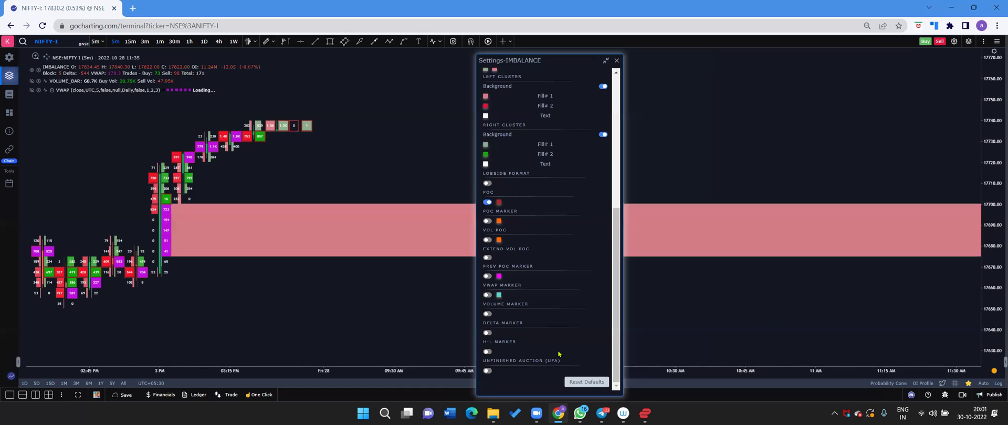
{"action": "scroll", "coordinate": [507, 284], "scroll_direction": "up", "scroll_amount": 4}
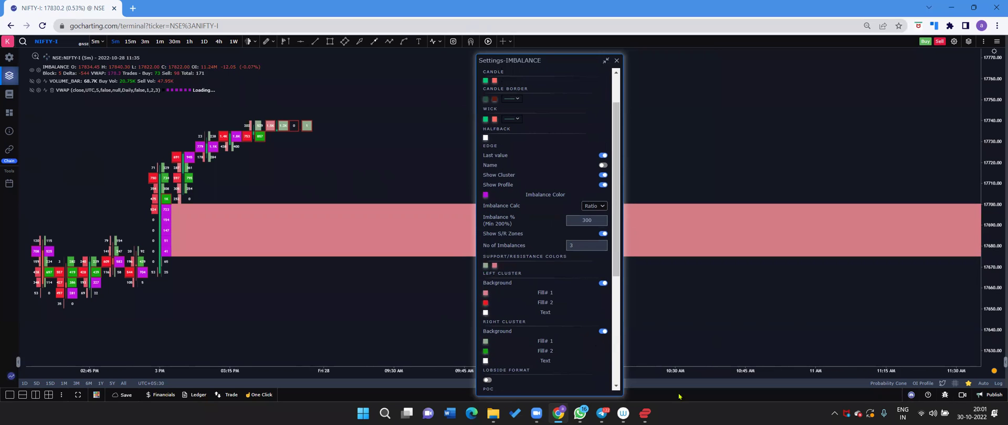
- Close the Settings-IMBALANCE panel
{"action": "scroll", "coordinate": [580, 310], "scroll_direction": "up", "scroll_amount": 1}
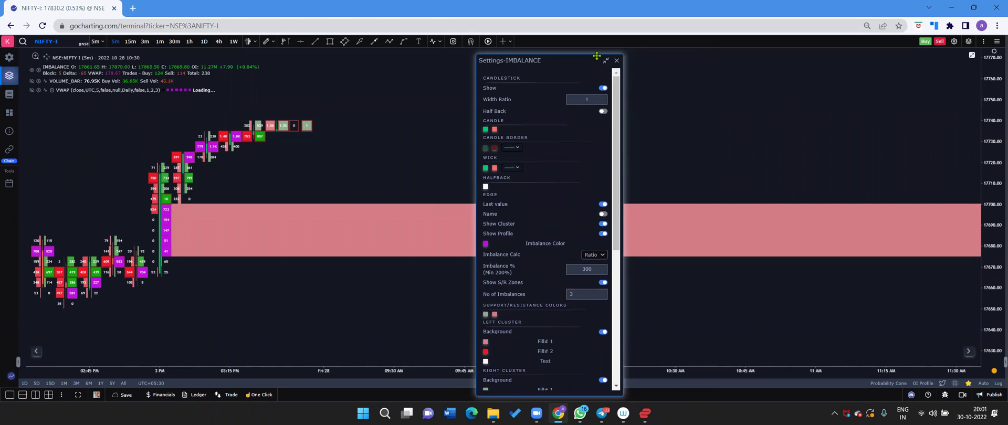
{"action": "left_click", "coordinate": [618, 61]}
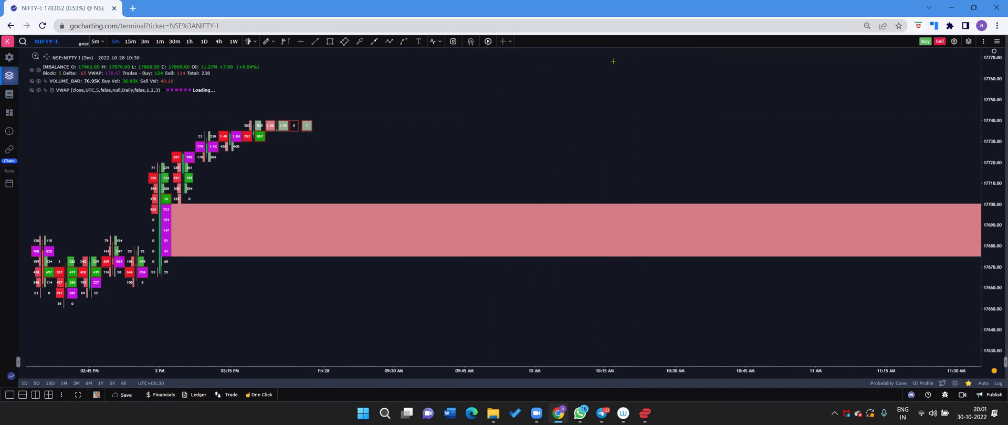